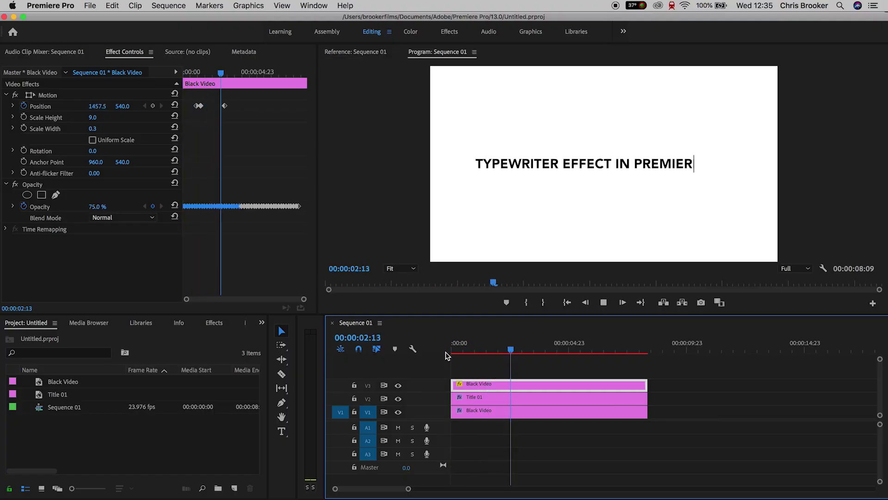
Step: Play back the first-line typewriter title and give the video tracks more room in the timeline
key(space)
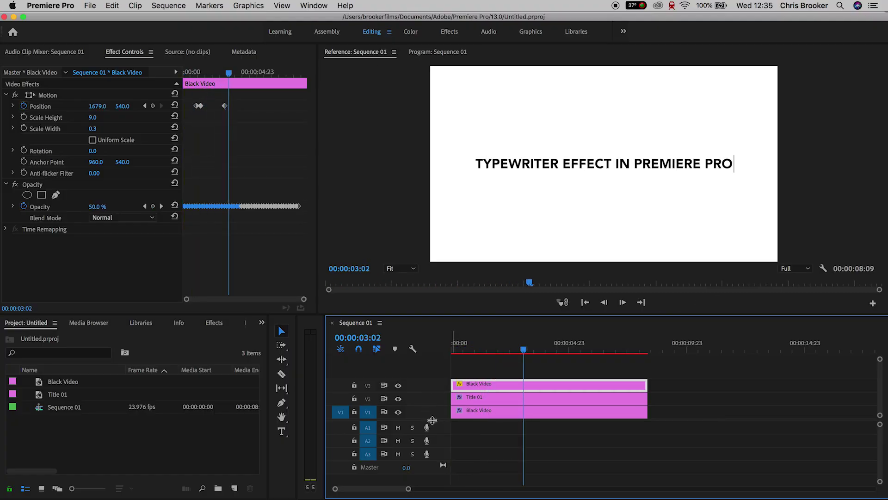
drag(432, 420, 430, 438)
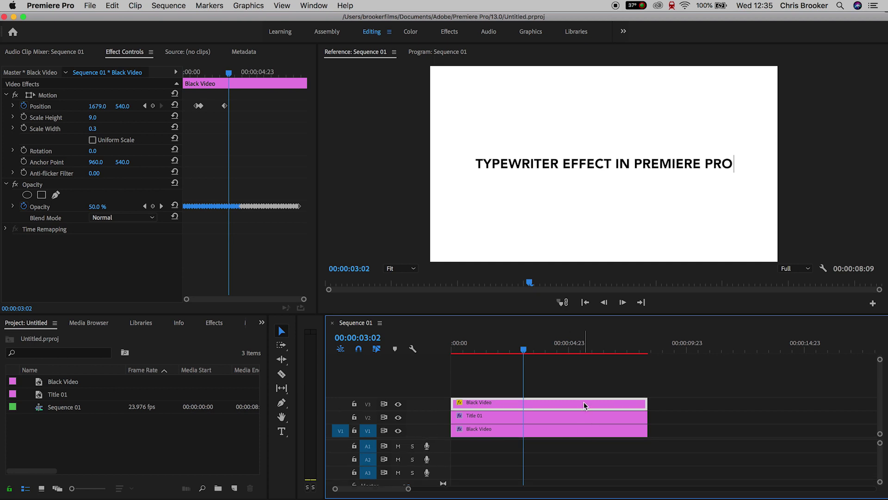
click(89, 5)
Step: Create a new legacy title and type 'SECOND LINE OF TEXT' below the first line
mouse_move(148, 18)
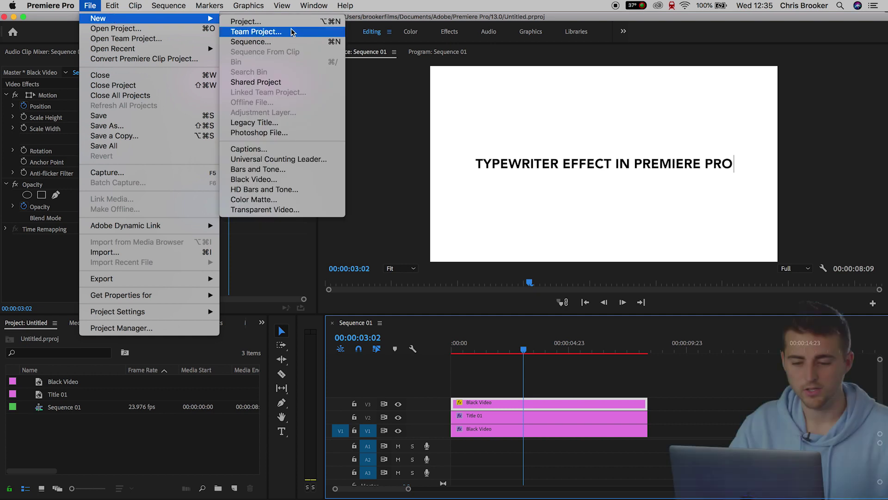
click(268, 124)
key(Return)
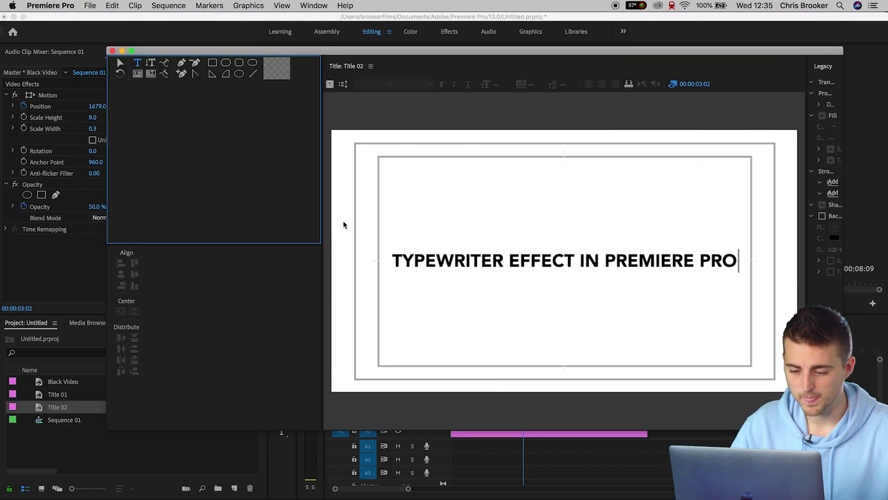
click(465, 310)
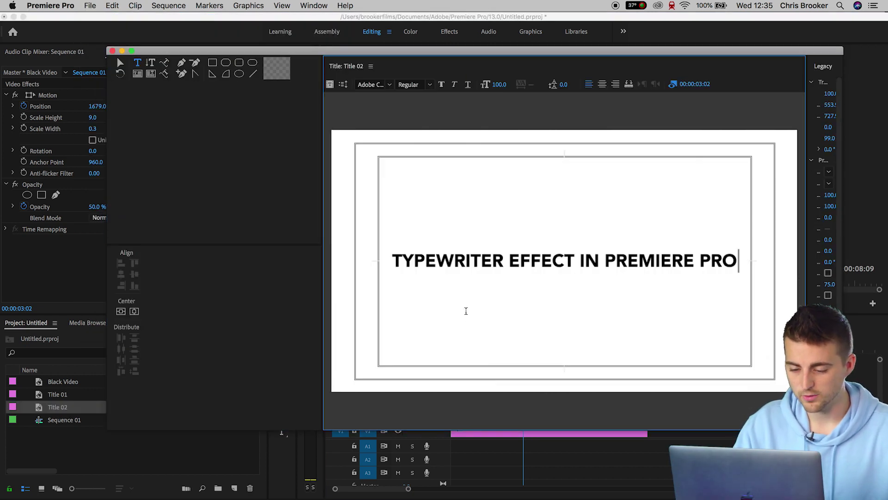
text(SECON)
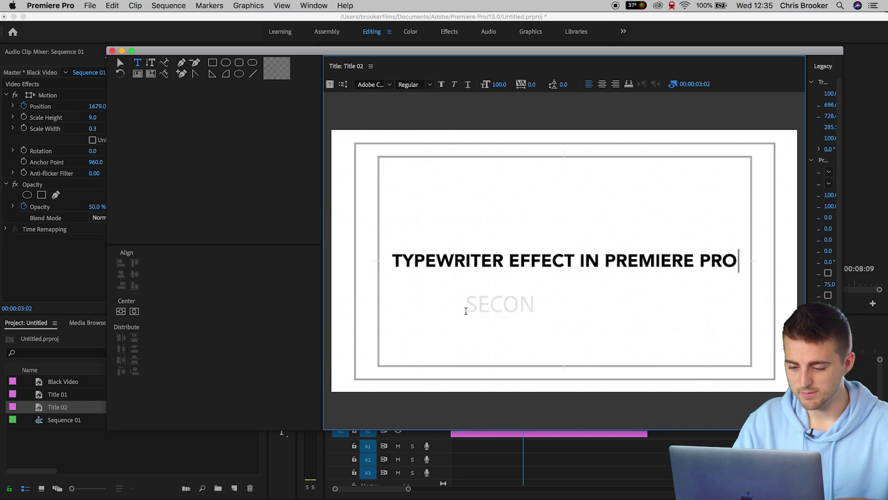
text(D LINE OF TE)
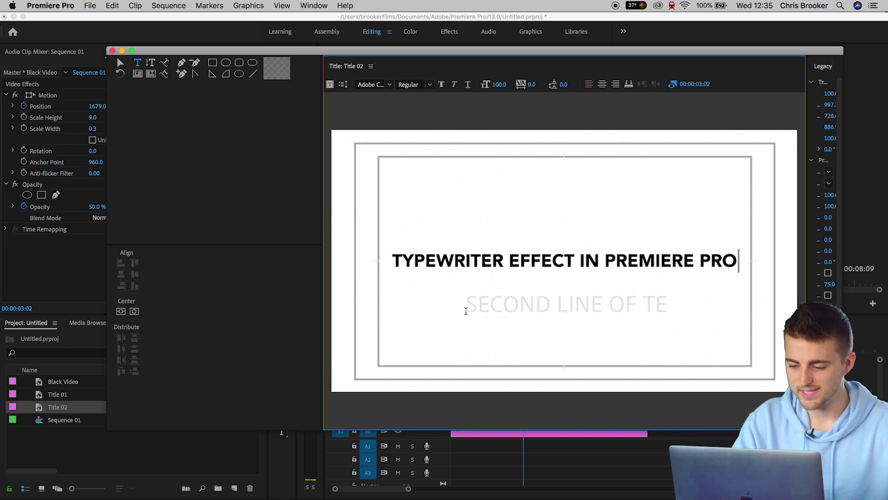
text(XT)
Step: Style the second line in bold Avenir with a new colour, centred in the frame, and close the titler
click(374, 84)
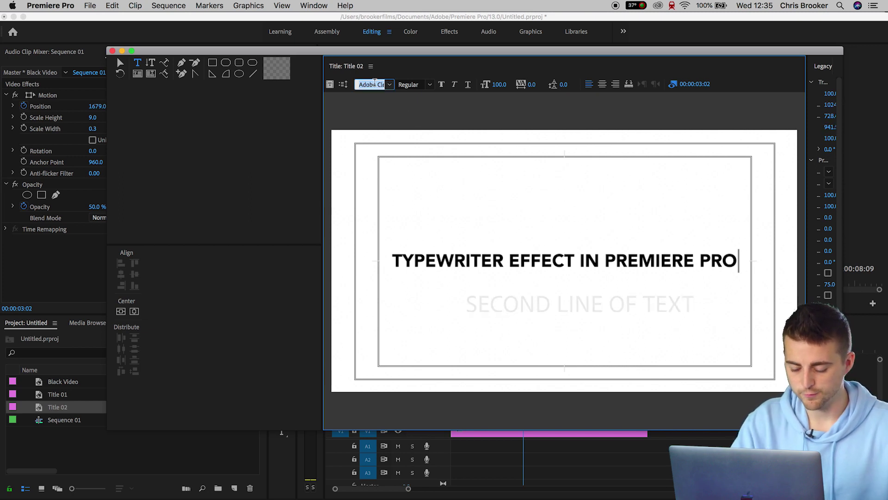
key(Return)
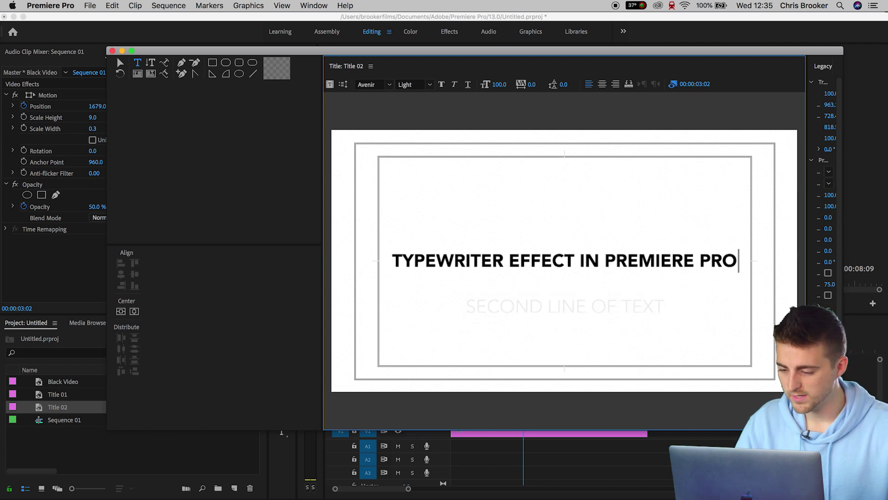
click(828, 273)
click(558, 118)
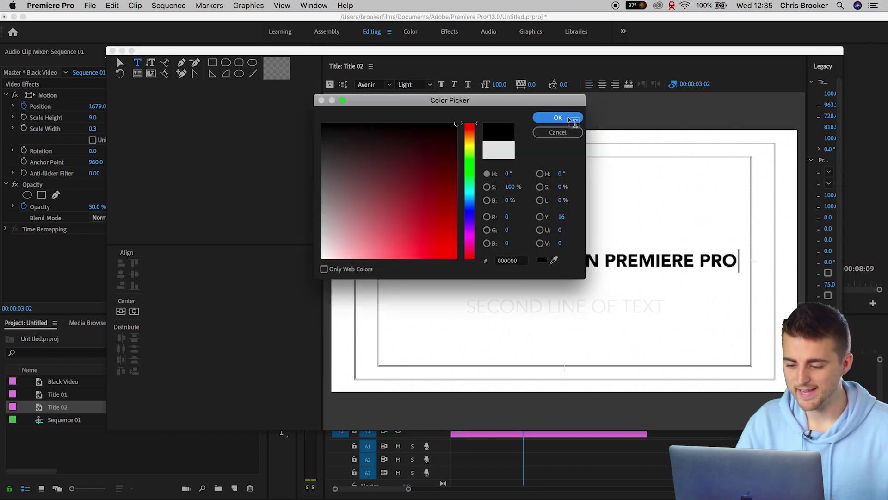
click(440, 85)
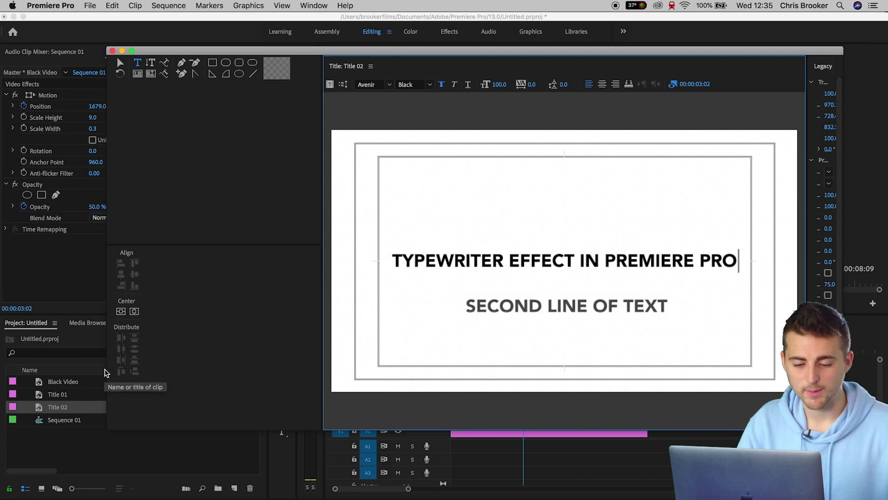
click(130, 313)
click(131, 312)
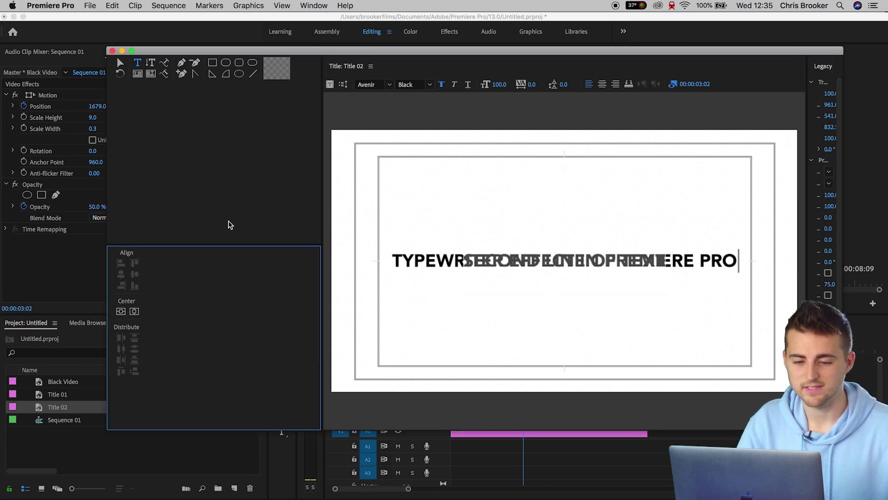
click(112, 50)
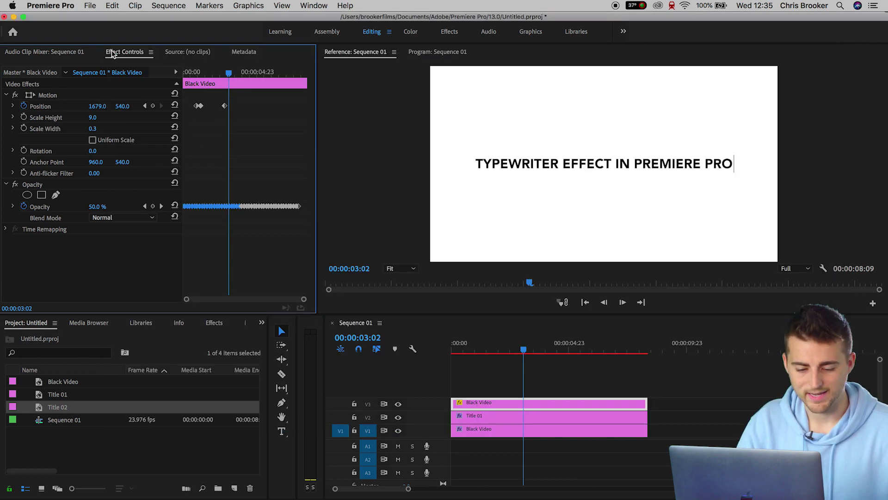
Step: Put Title 02 on a new V4 track spanning the sequence, positioned at 669, 613 beneath line one
drag(52, 405, 483, 395)
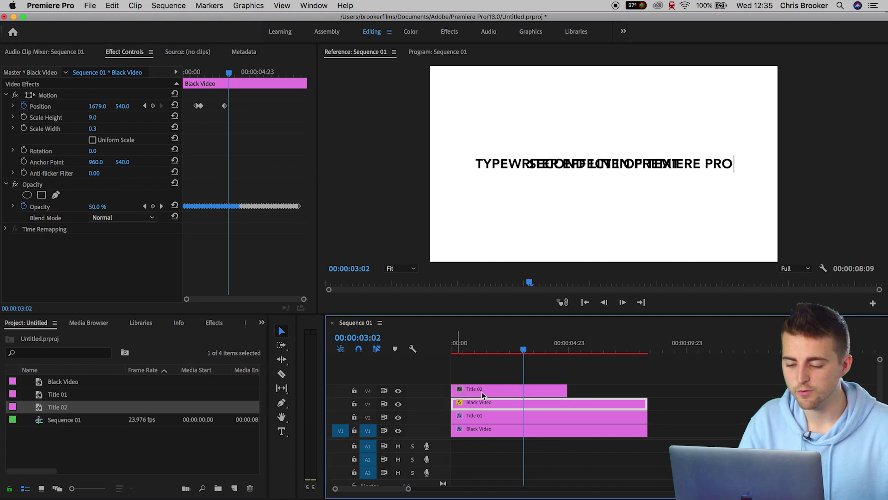
drag(571, 393, 647, 392)
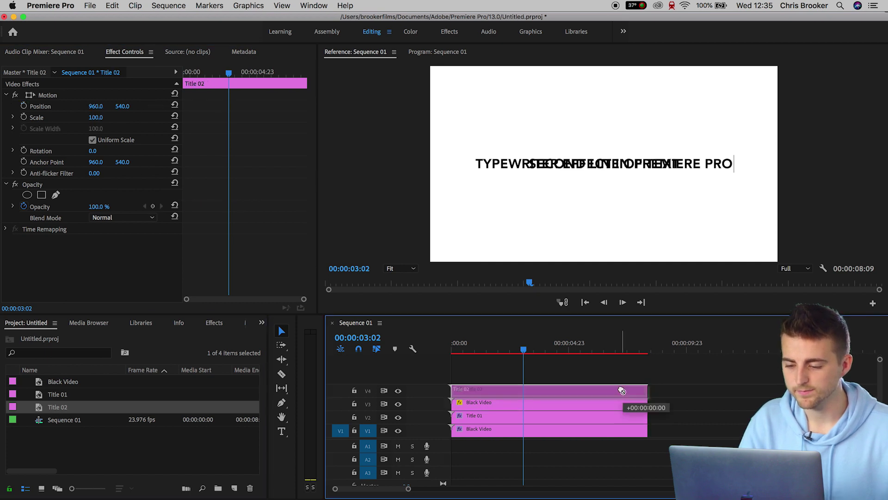
drag(122, 106, 158, 106)
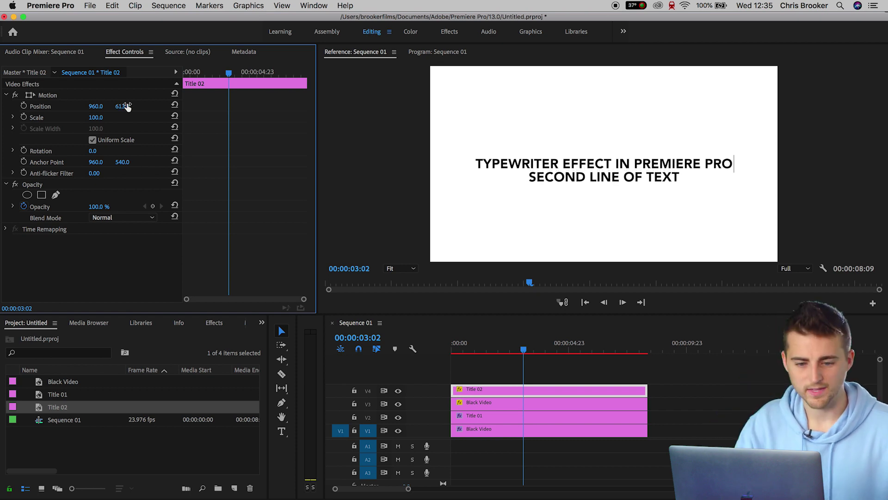
drag(95, 106, 76, 106)
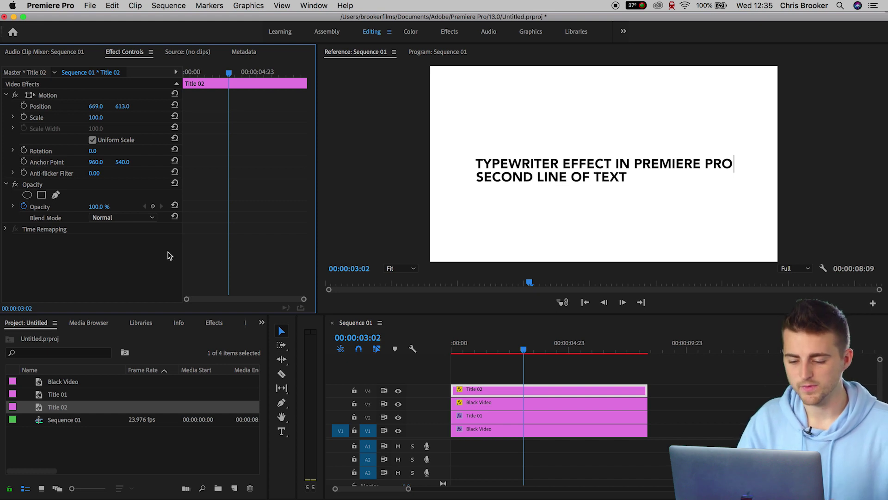
Step: Play the typewriter animation back from near the start
drag(506, 352, 464, 354)
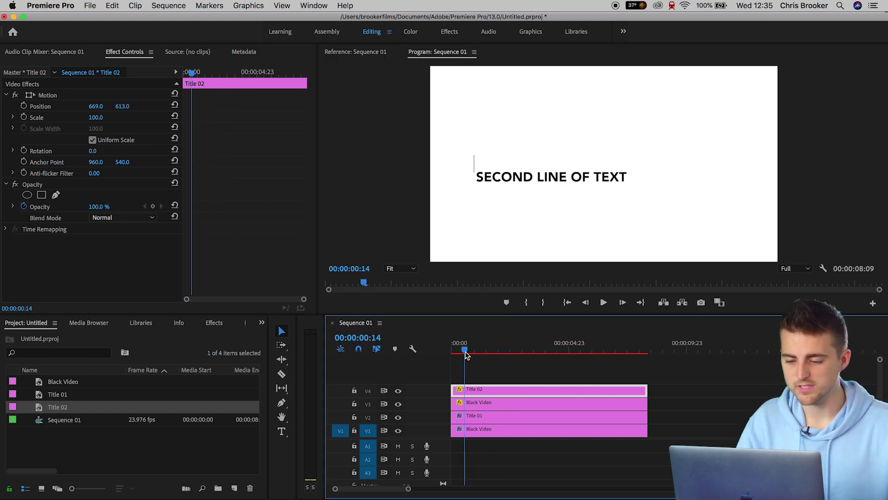
key(space)
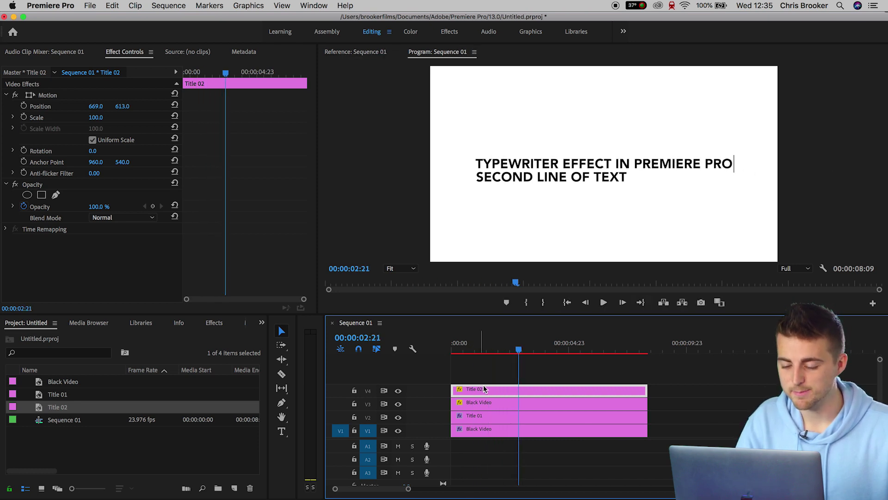
click(497, 407)
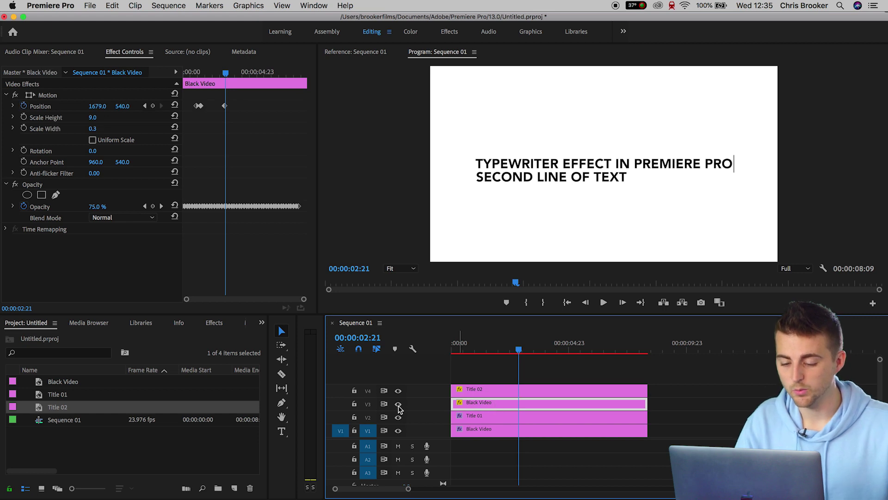
Step: Razor the V3 cursor clip at 00:00:02:21 and move its later piece to Position 232, 610
key(c)
click(519, 407)
key(v)
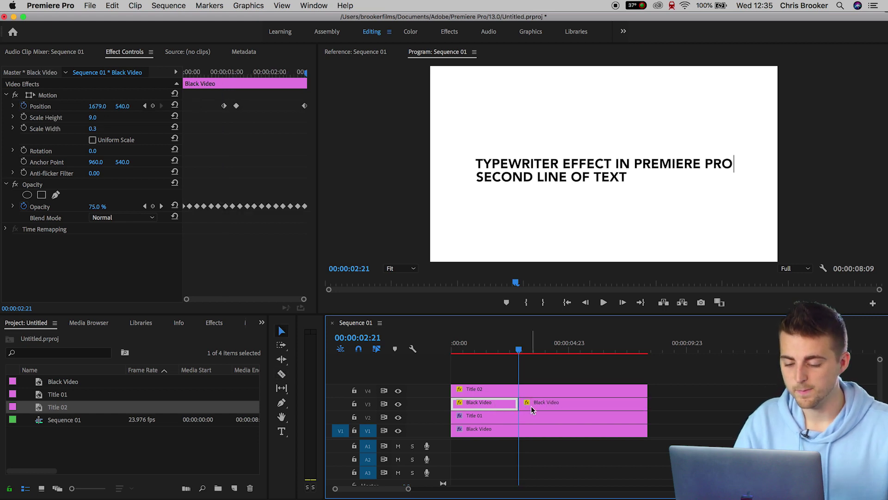
click(532, 408)
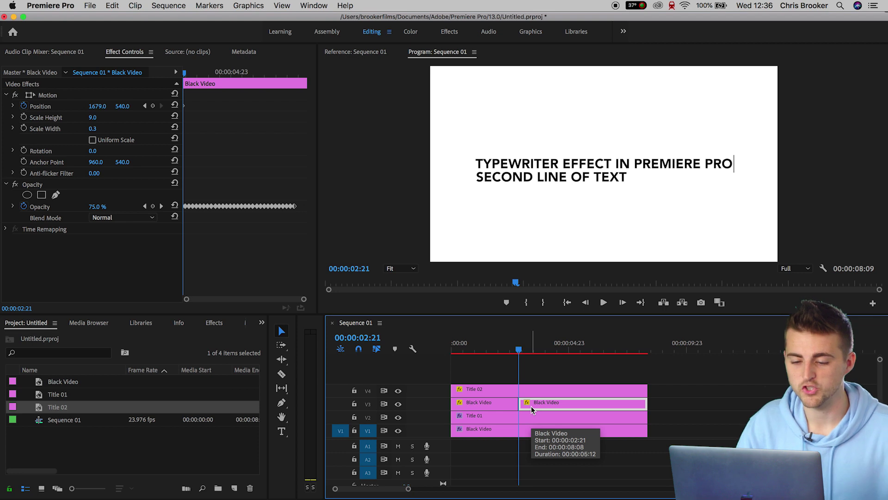
drag(97, 106, 46, 107)
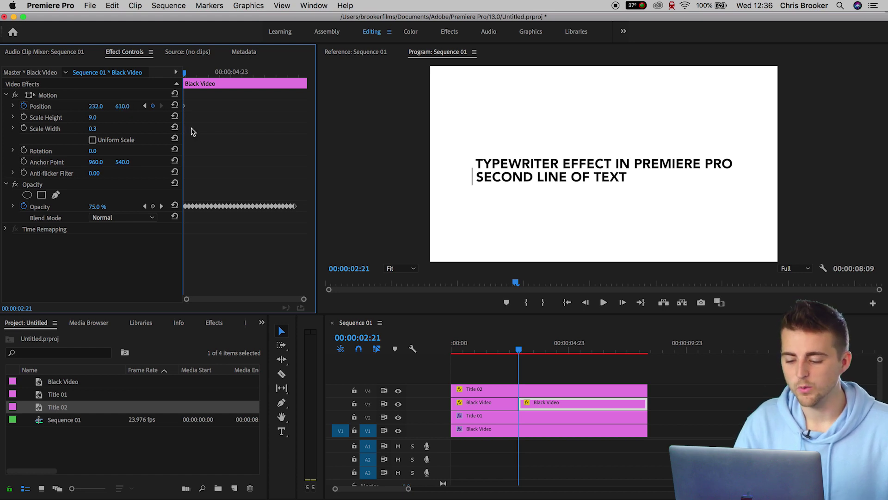
click(541, 392)
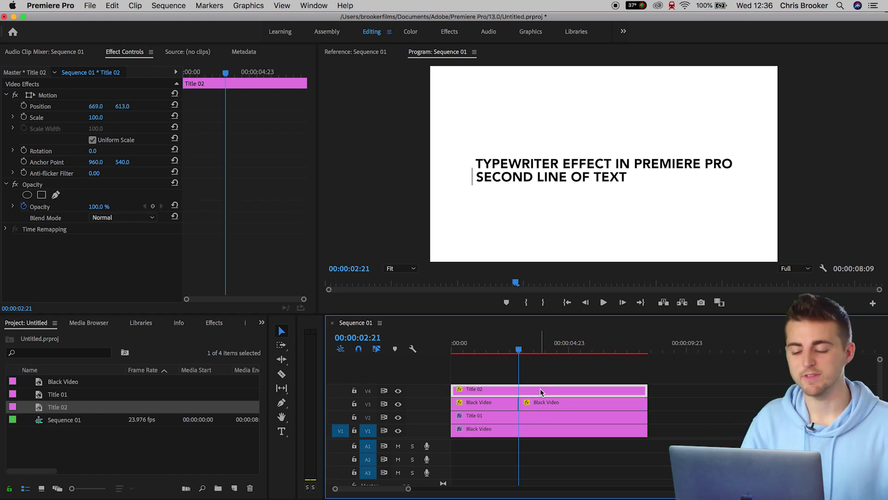
Step: Apply Linear Wipe to Title 02 with a -90° wipe angle
click(208, 327)
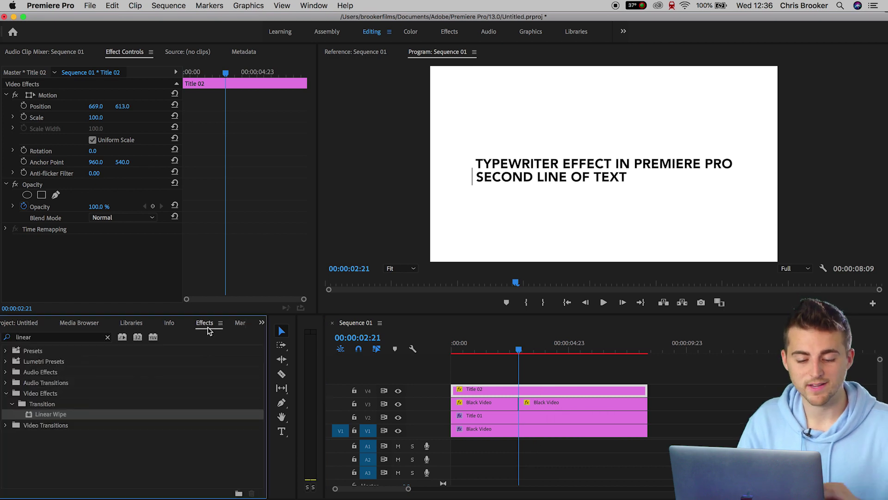
click(65, 338)
drag(50, 416, 532, 391)
click(106, 273)
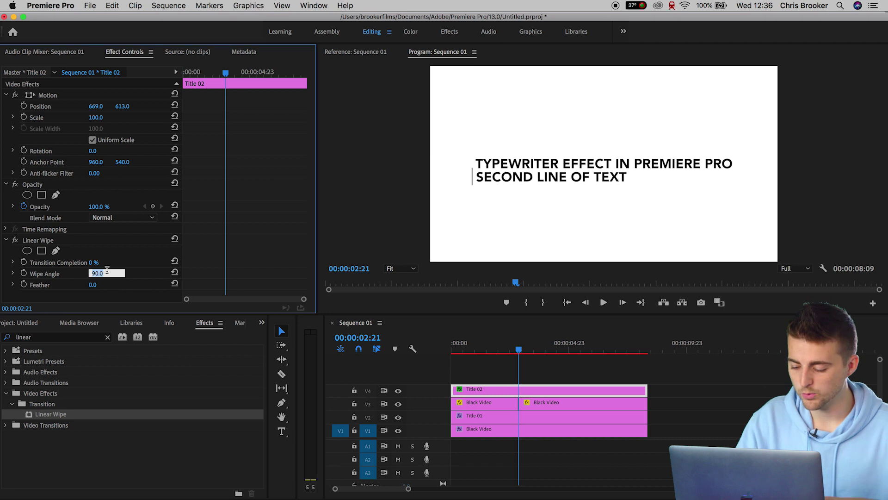
key(Return)
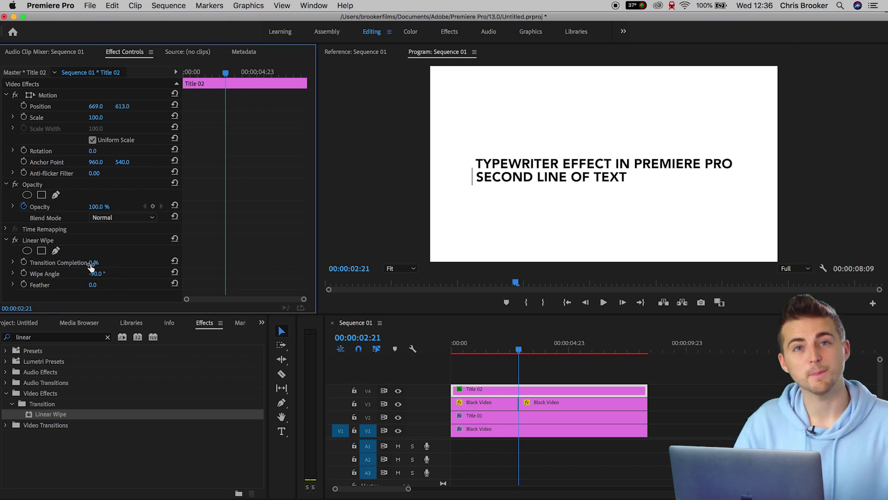
Step: Keyframe Transition Completion from 100% at 00:00:02:21 to 0% at 00:00:04:00
drag(91, 262, 144, 262)
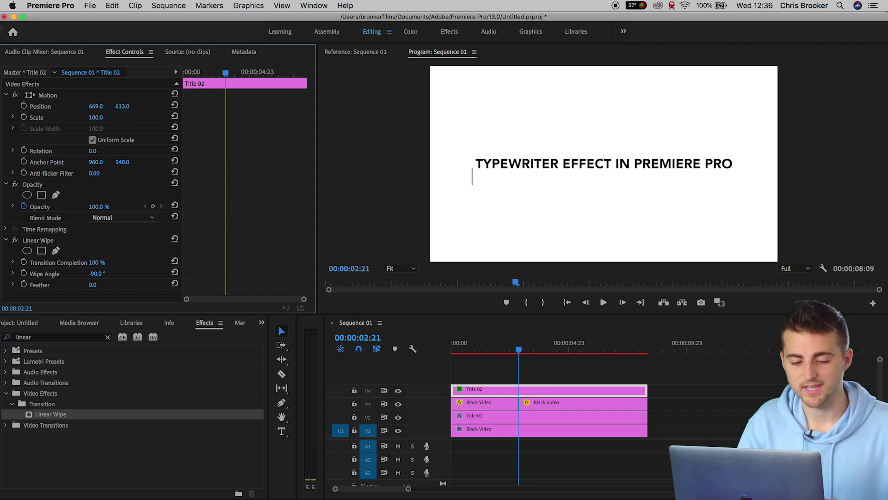
click(24, 262)
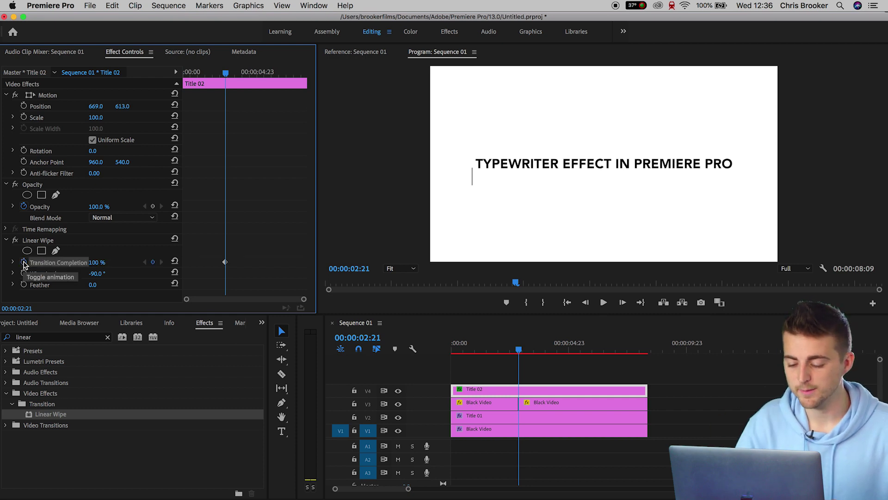
drag(519, 350, 547, 354)
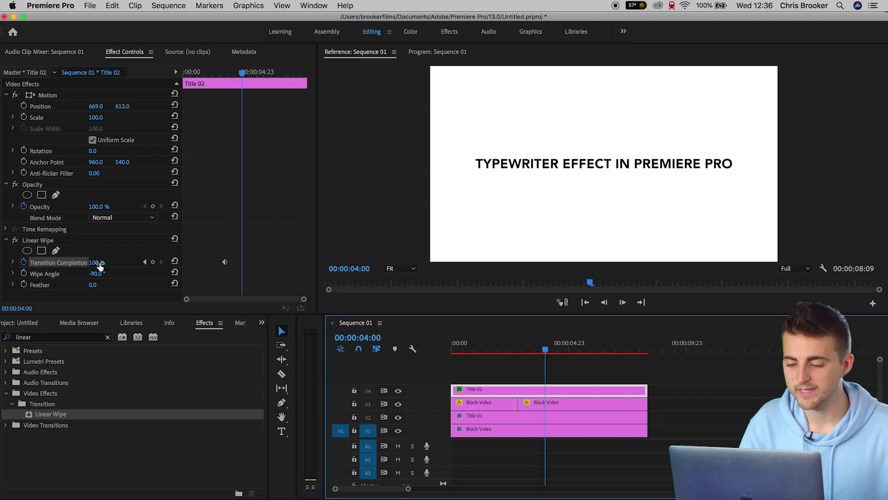
drag(97, 262, 51, 263)
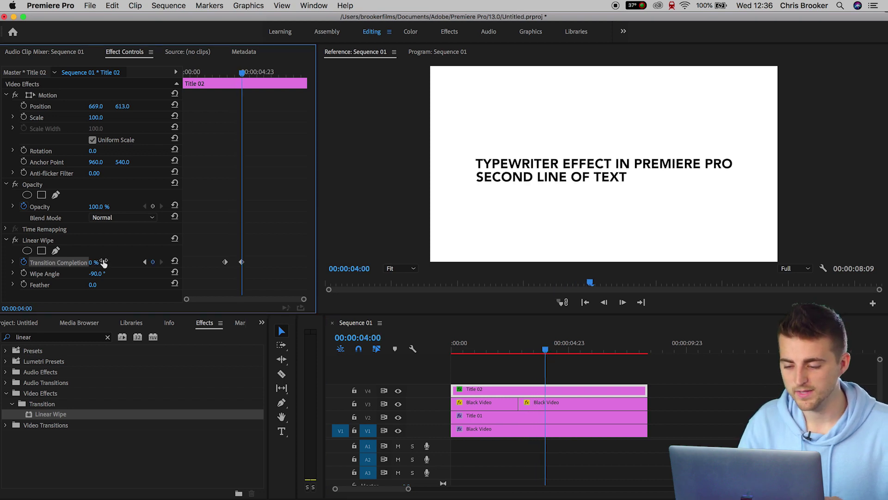
Step: Check Title 02's wipe settings, then select the second cursor clip and zoom into its keyframes
drag(546, 350, 538, 352)
click(539, 401)
click(538, 390)
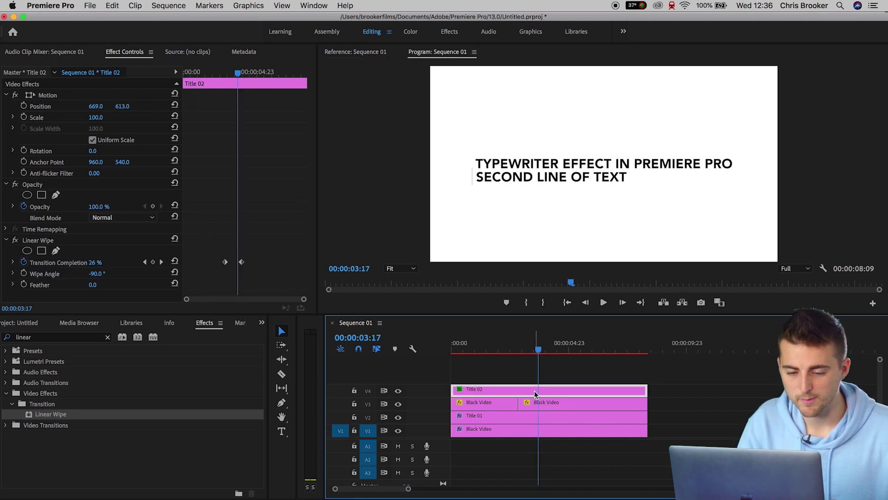
click(199, 81)
click(535, 405)
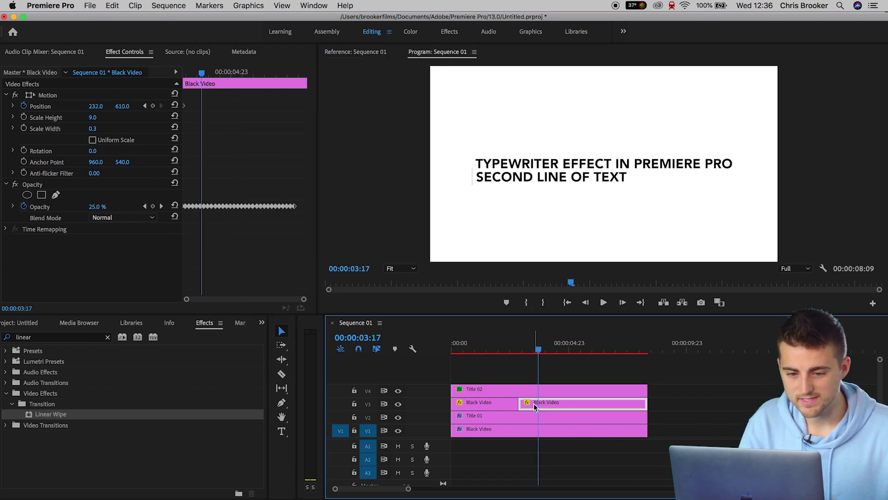
drag(190, 72, 153, 80)
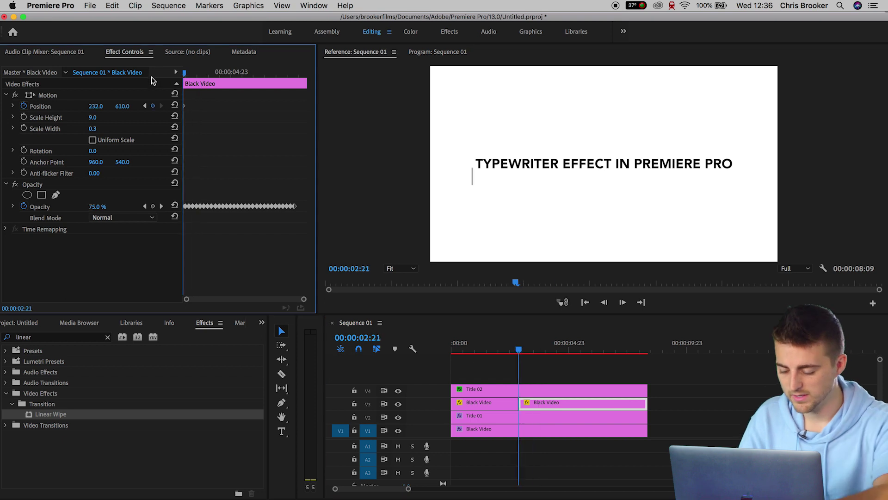
key(=)
key(=)
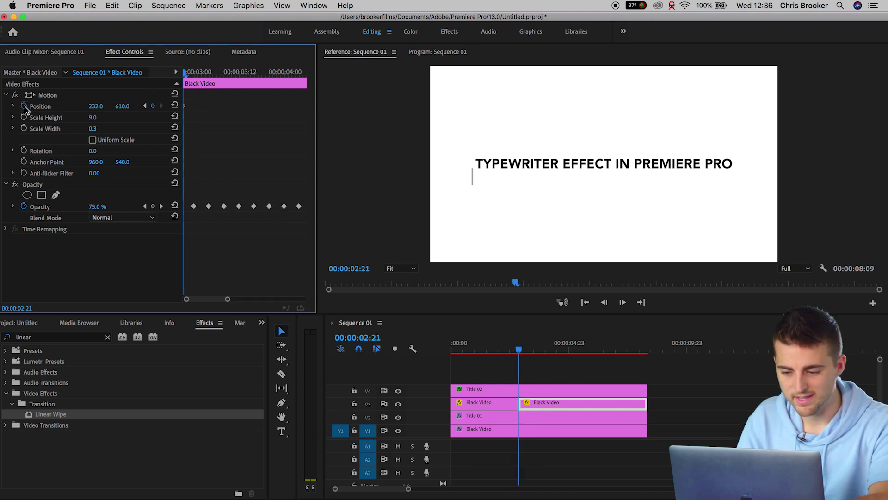
Step: Scrub forward and keyframe the cursor's Position X to the end of the typed text
click(521, 350)
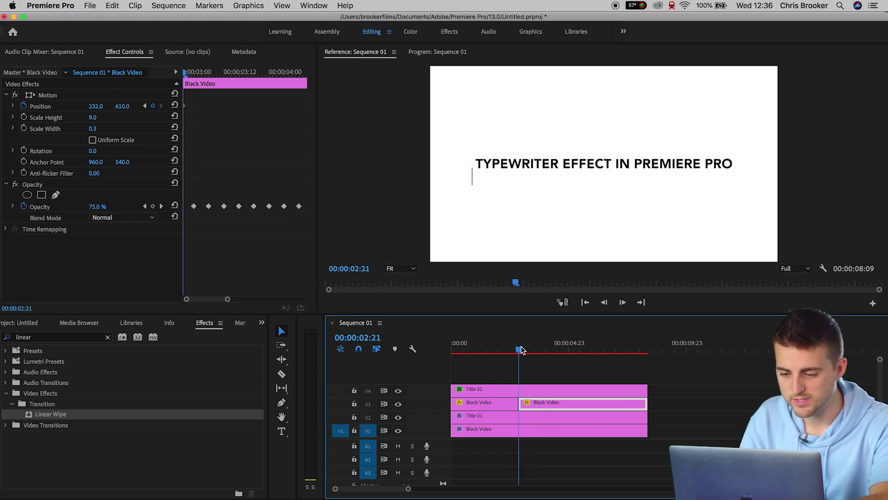
drag(522, 350, 541, 351)
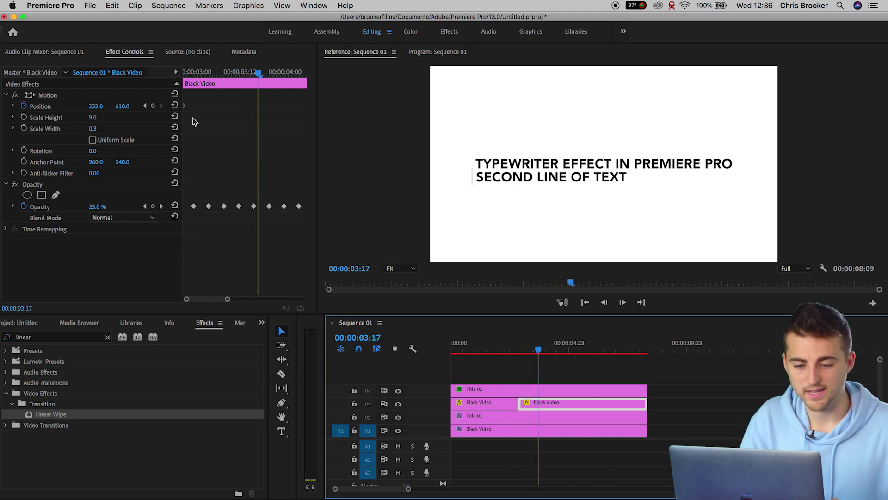
drag(95, 106, 210, 107)
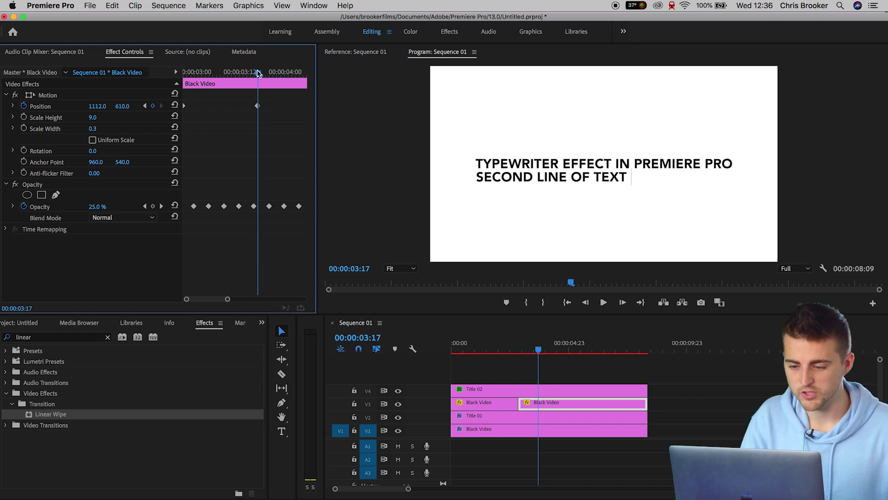
Step: Replay the typing, stepping back to 03:07 and 03:03 to check the cursor's timing
drag(258, 73, 175, 74)
key(space)
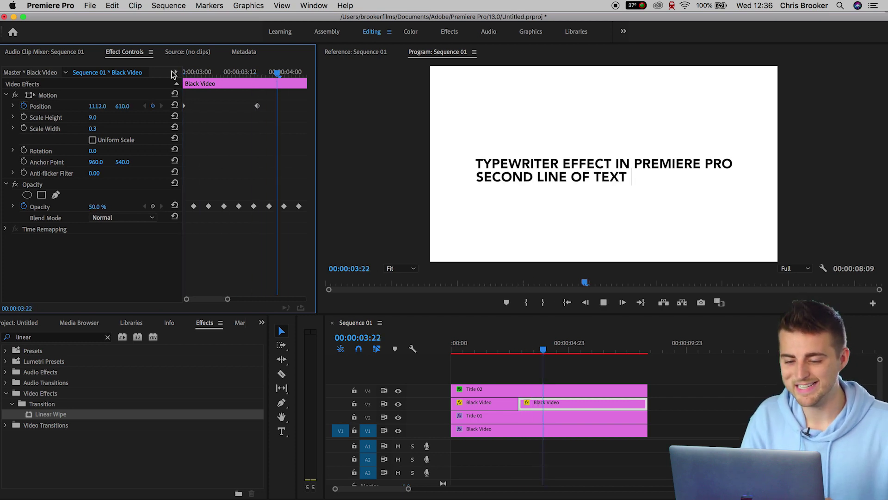
drag(257, 73, 240, 75)
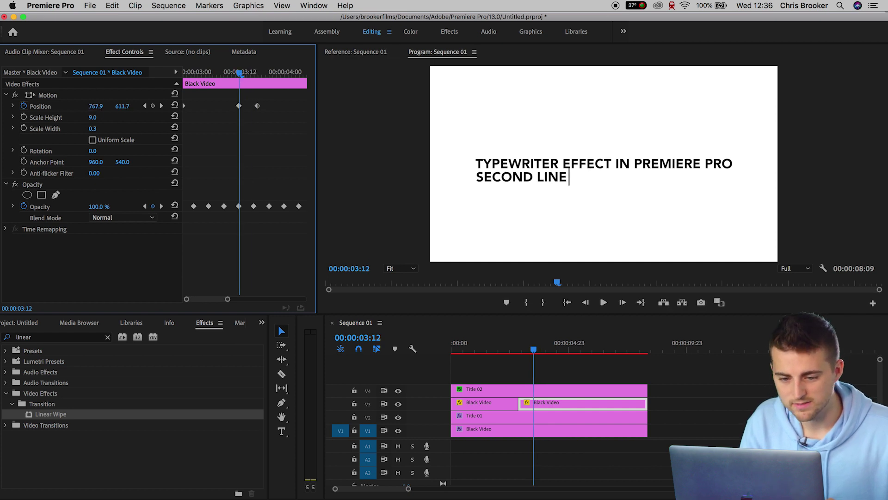
drag(232, 72, 220, 73)
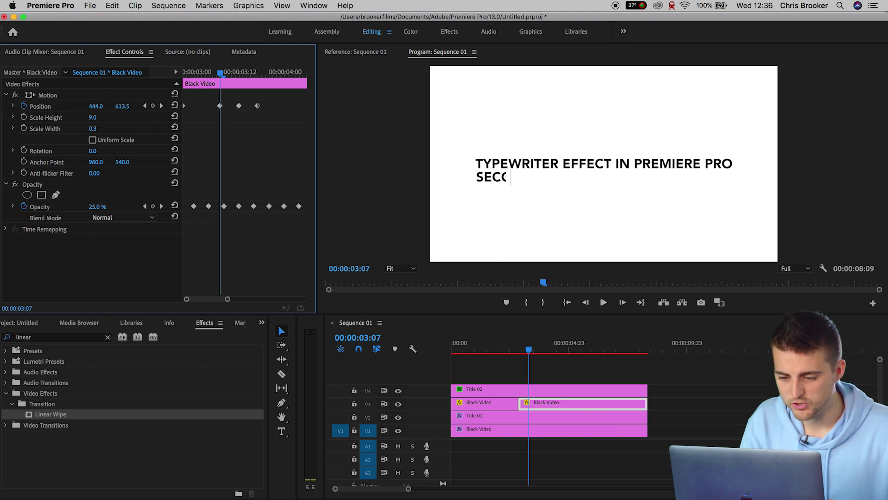
drag(208, 73, 206, 71)
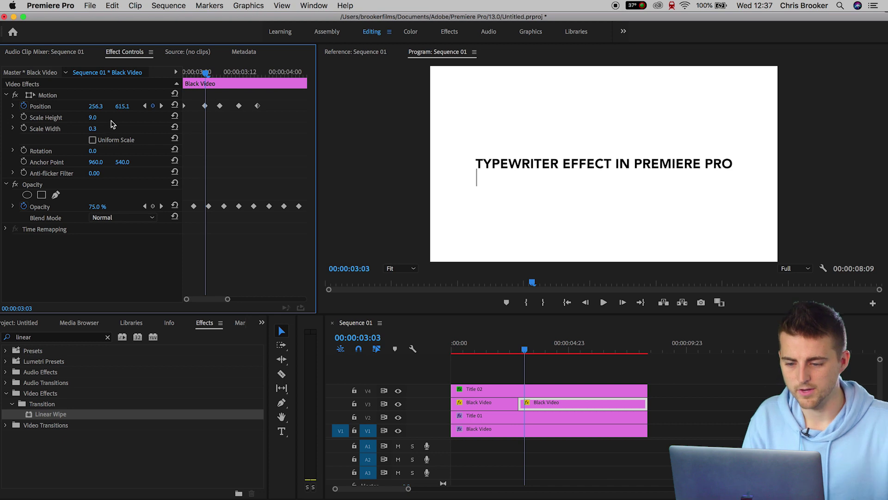
key(space)
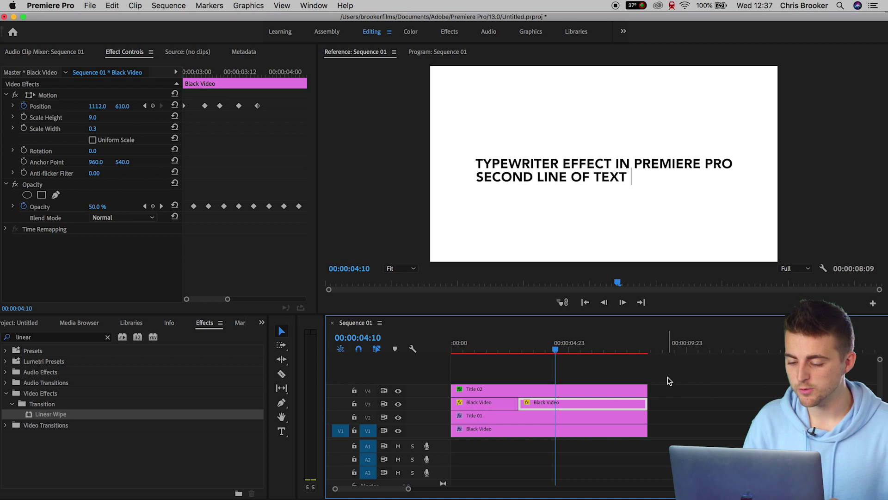
Step: Marquee-select every title and cursor clip and nest them as 'NestedTextEffect'
drag(696, 394, 479, 447)
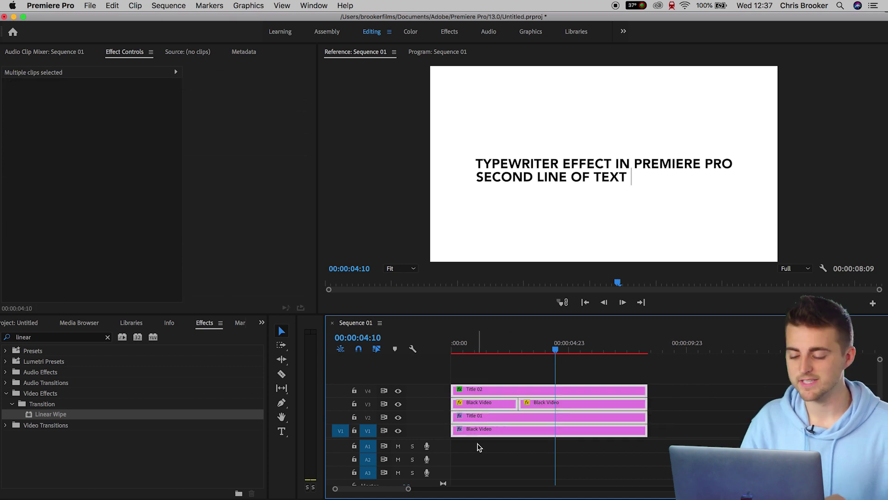
right_click(492, 438)
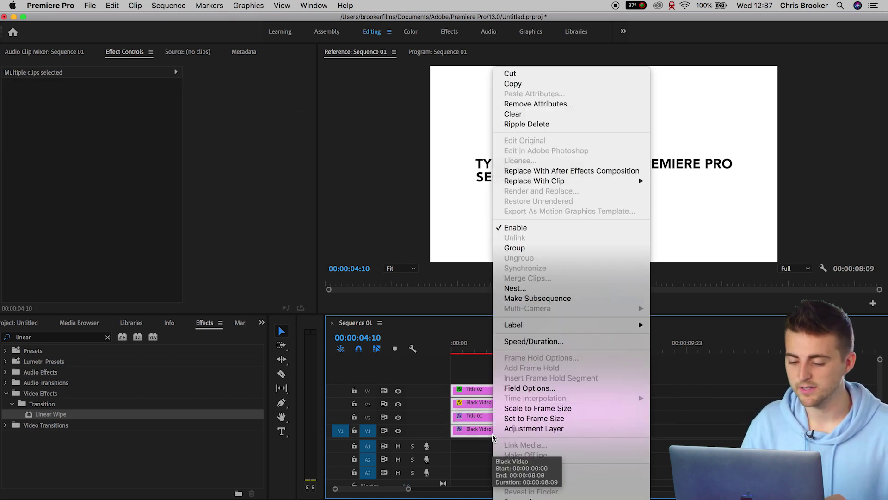
click(537, 289)
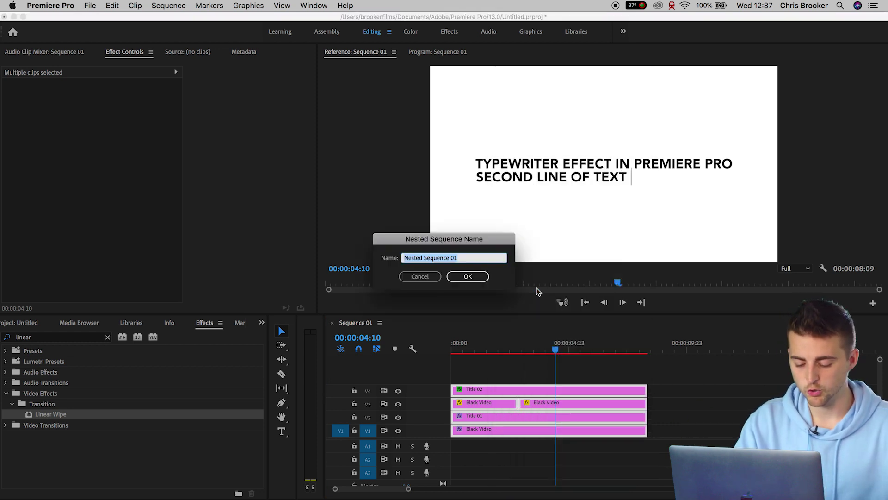
text(N)
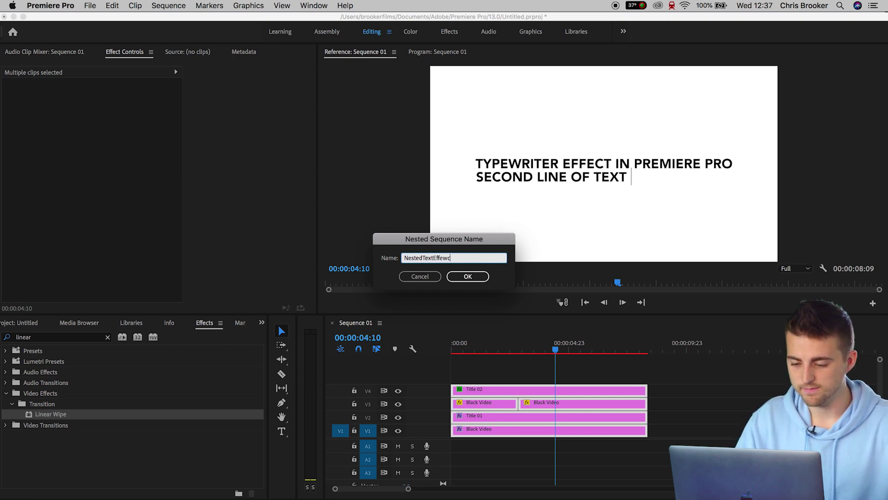
text(estedTextEffect)
key(Return)
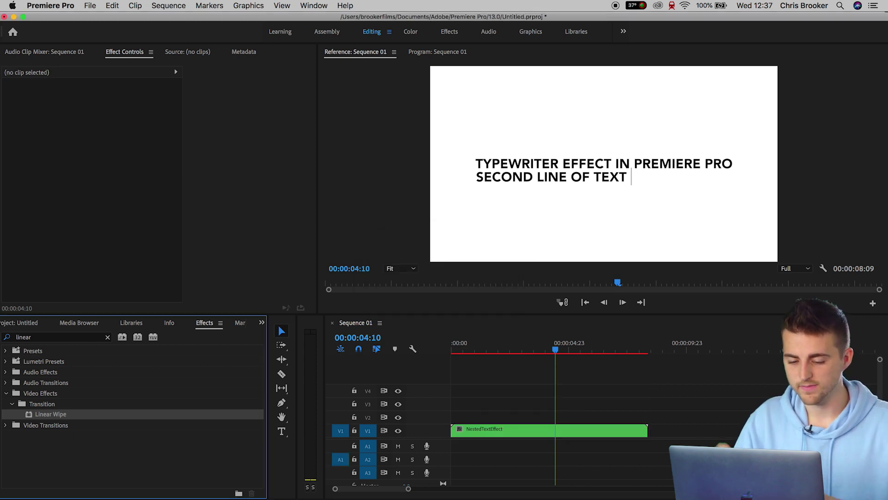
Step: Apply the Tint effect to the NestedTextEffect clip
click(53, 339)
text(tint)
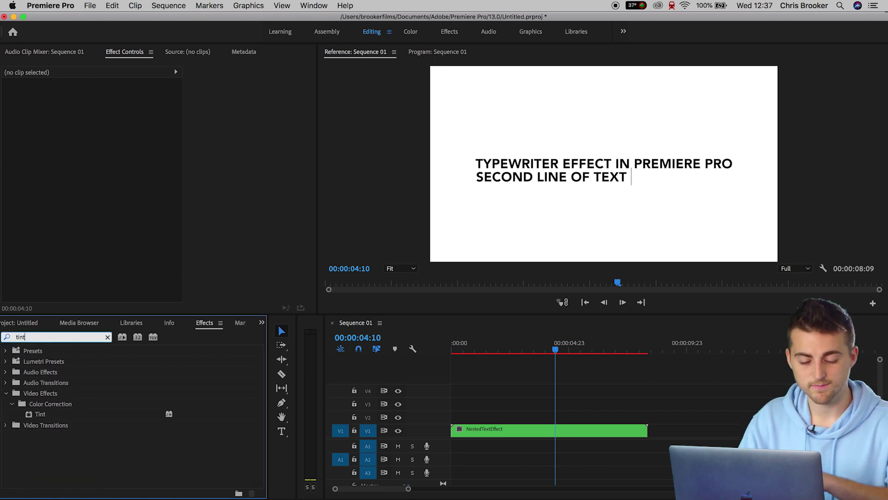
click(38, 415)
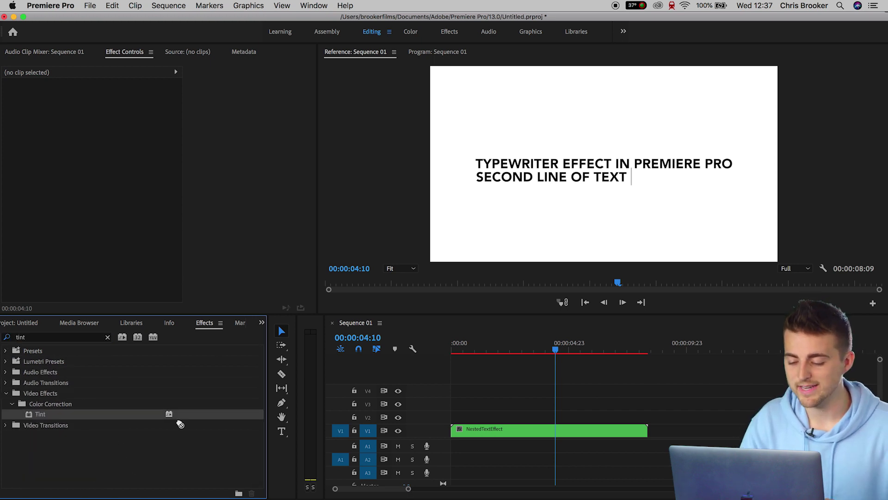
drag(179, 424, 486, 429)
click(488, 429)
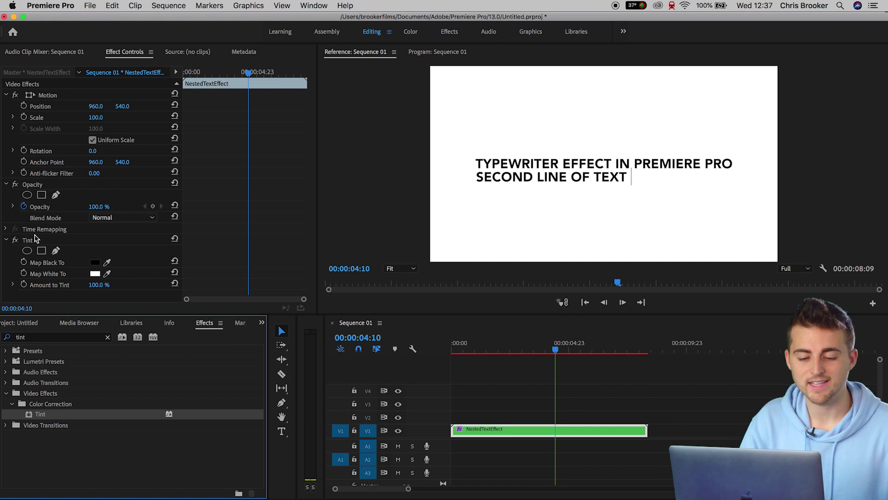
click(42, 262)
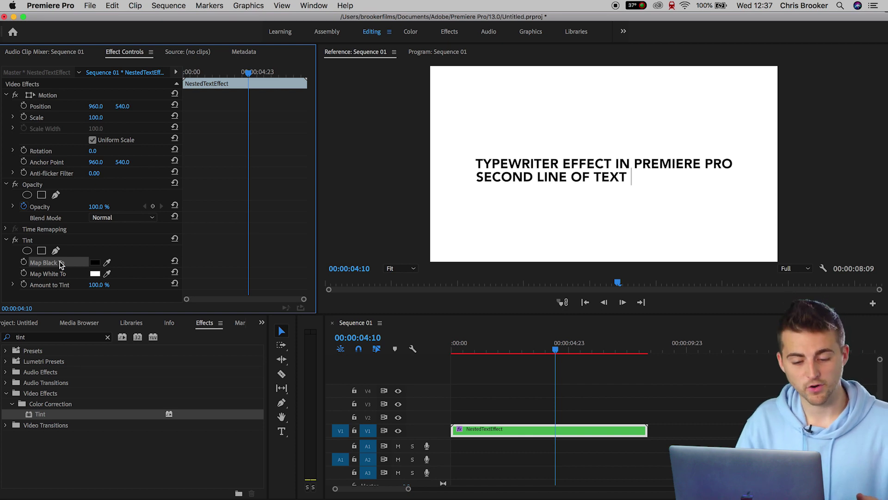
Step: Set Tint's Map White To pure red and Map Black To bright blue
click(94, 274)
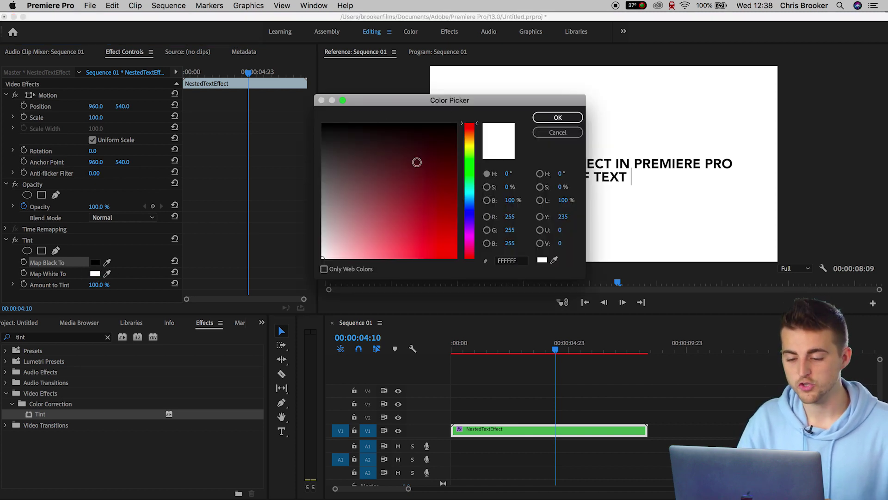
drag(416, 161, 475, 275)
click(557, 117)
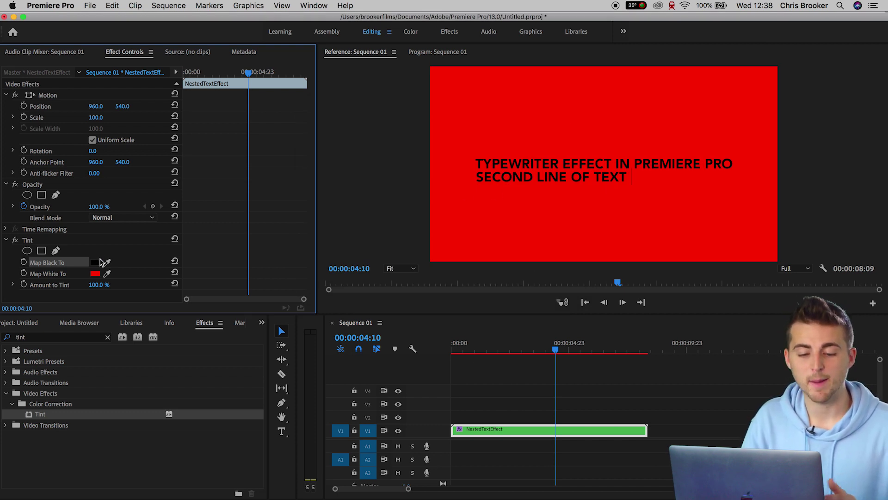
click(96, 263)
drag(477, 161, 476, 203)
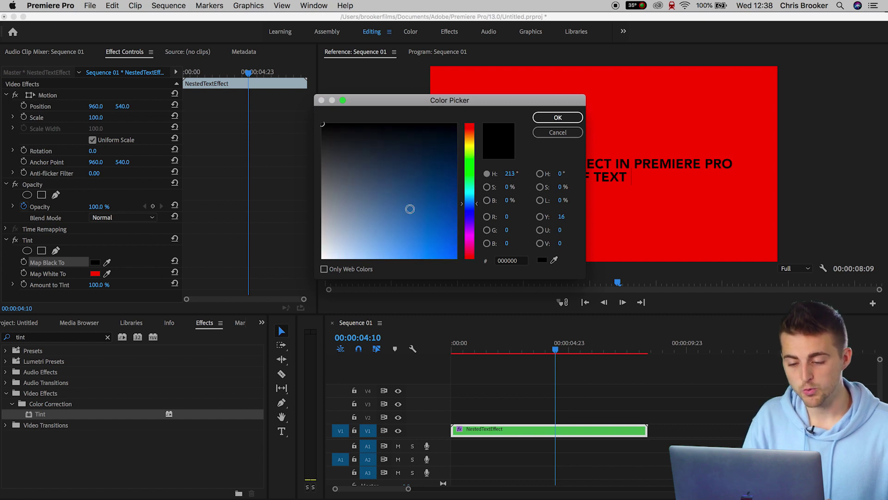
drag(410, 208, 488, 302)
click(558, 118)
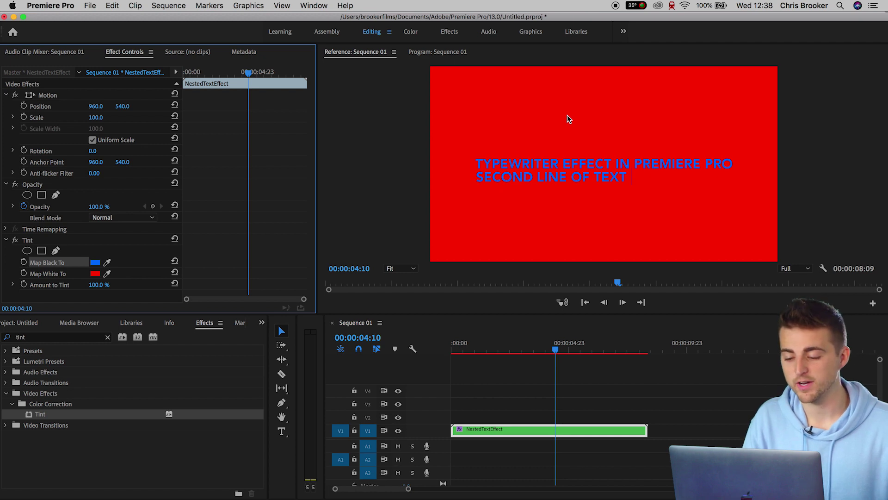
Step: Play the tinted title from the start of the sequence
click(394, 364)
key(Home)
key(space)
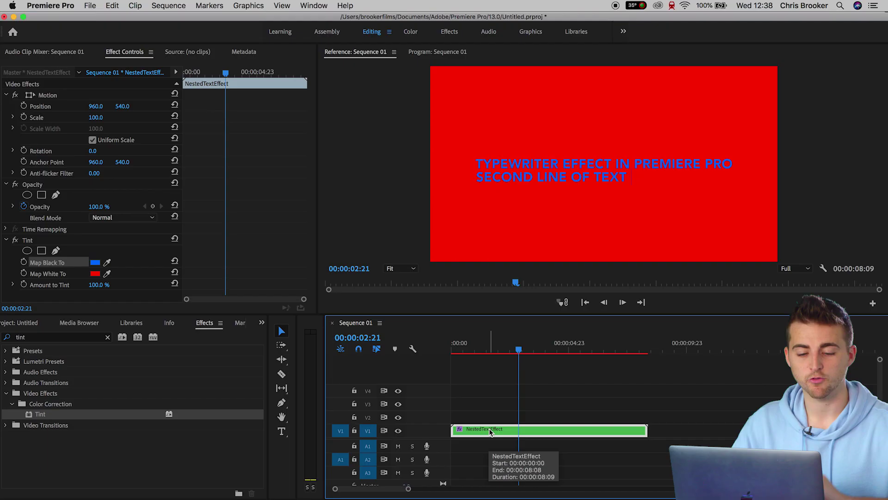
Step: Delete the Tint effect and move NestedTextEffect up to track V2
click(23, 240)
key(Delete)
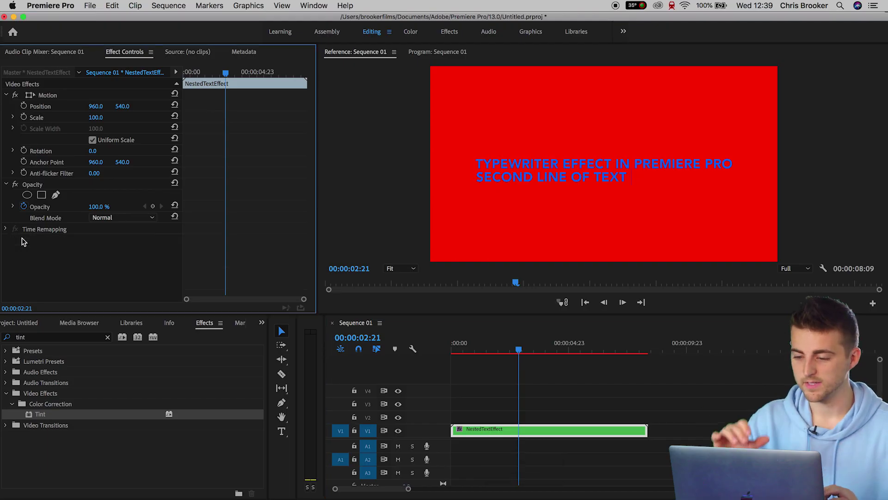
click(491, 346)
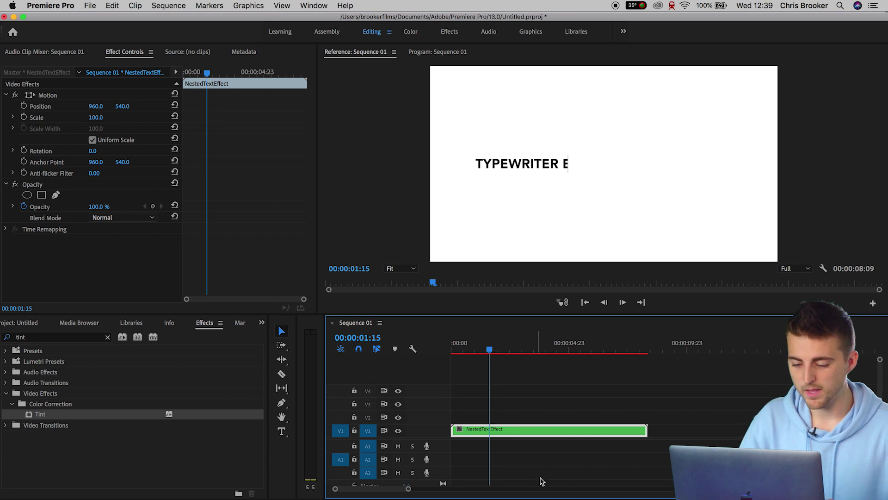
drag(485, 428, 485, 415)
Step: Show the Project: Untitled panel from the overflow menu and bring Finder forward
click(262, 322)
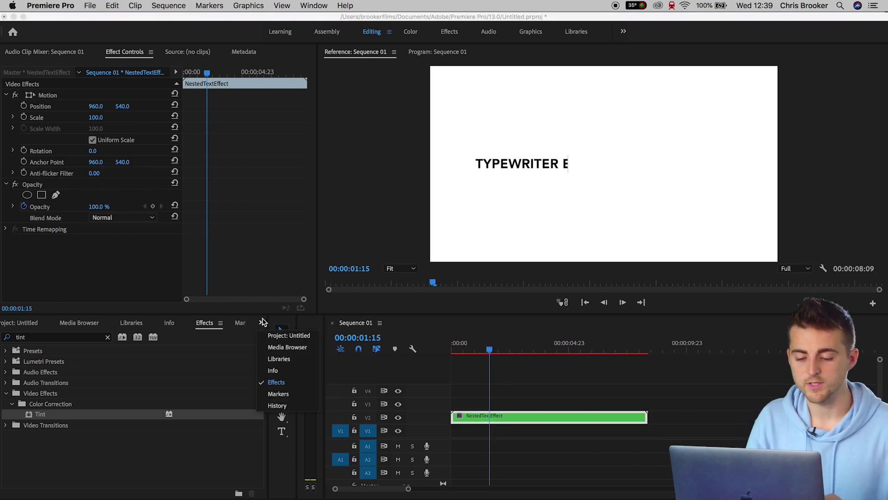
click(291, 332)
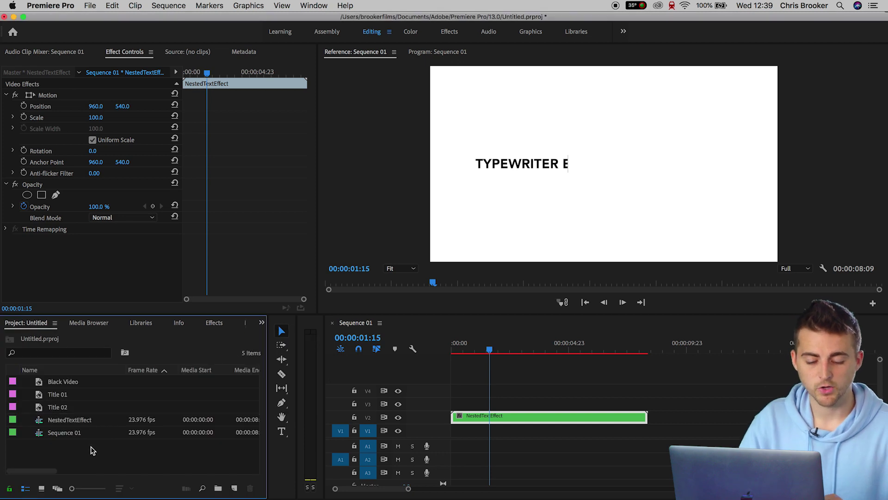
click(52, 498)
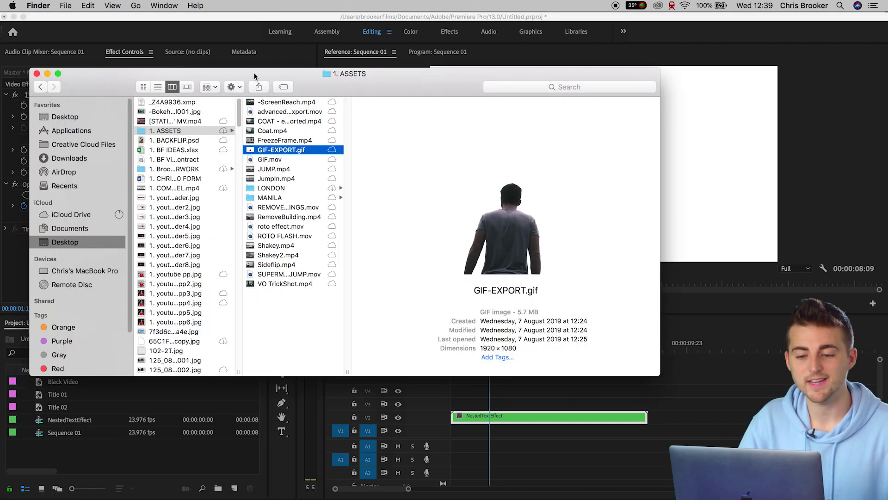
Step: Move Finder aside and preview Coat.mp4, FreezeFrame.mp4 and COAT - exported.mp4
drag(199, 79, 398, 89)
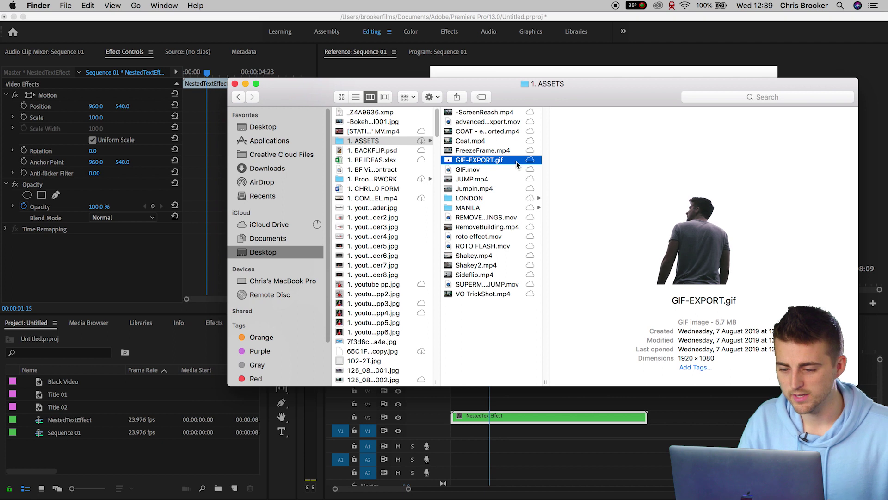
click(462, 142)
click(467, 150)
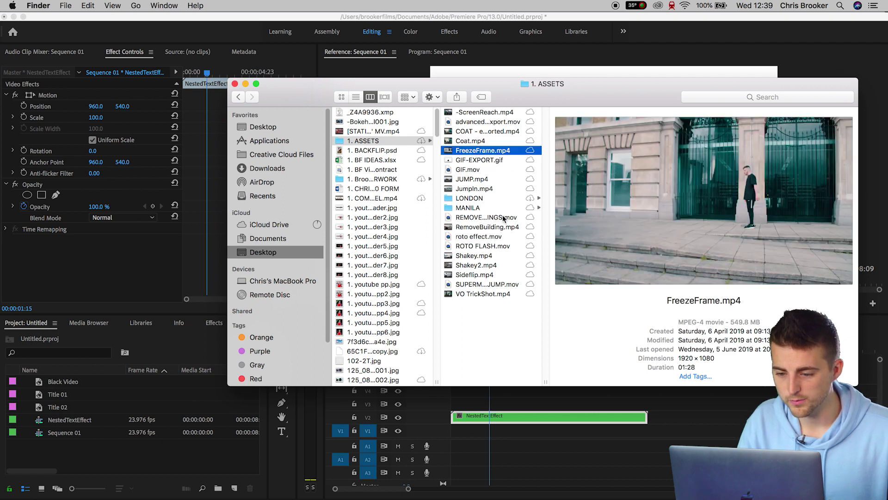
click(473, 130)
click(473, 142)
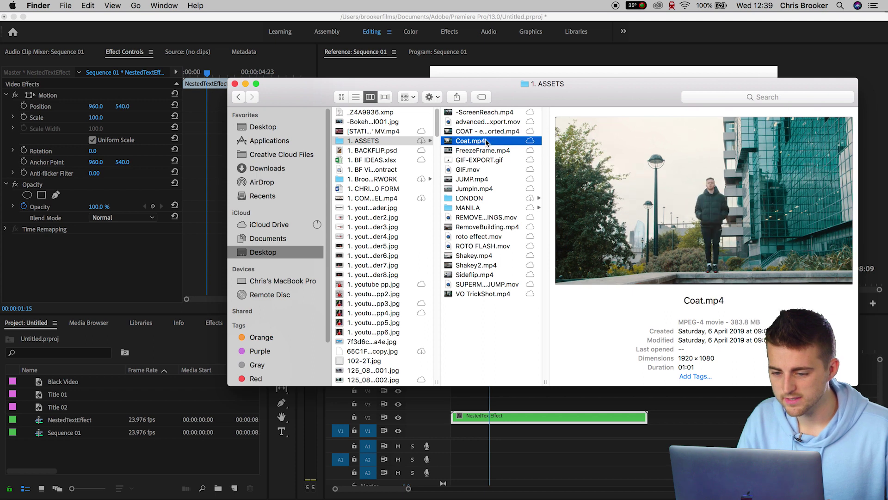
click(492, 131)
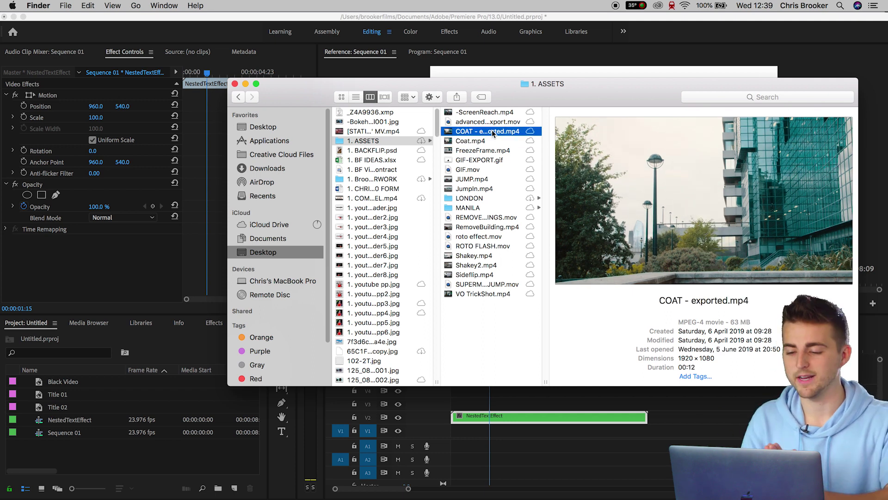
click(478, 140)
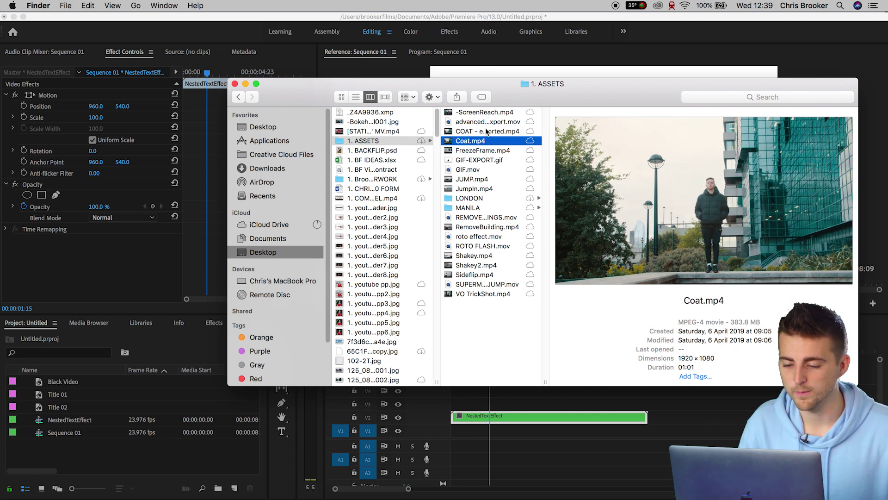
Step: Import COAT - exported.mp4 into the project and place it on V1 beneath the nested title
drag(487, 132, 118, 458)
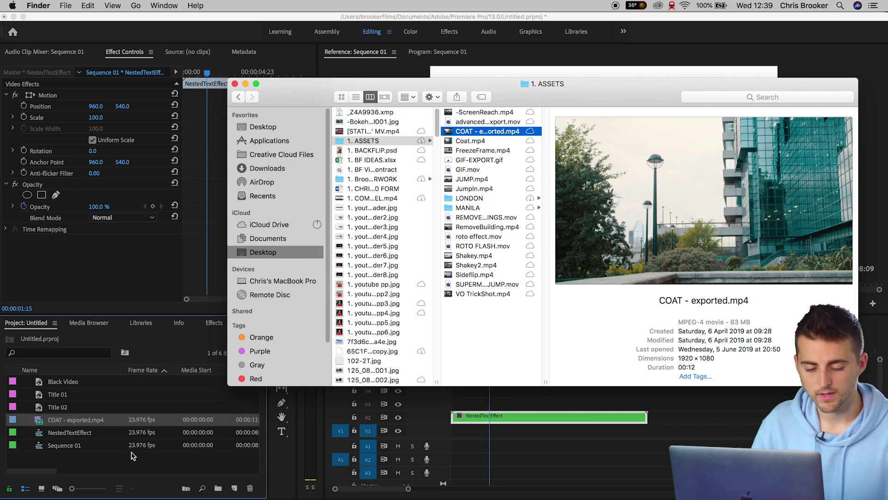
click(132, 456)
drag(62, 424, 450, 448)
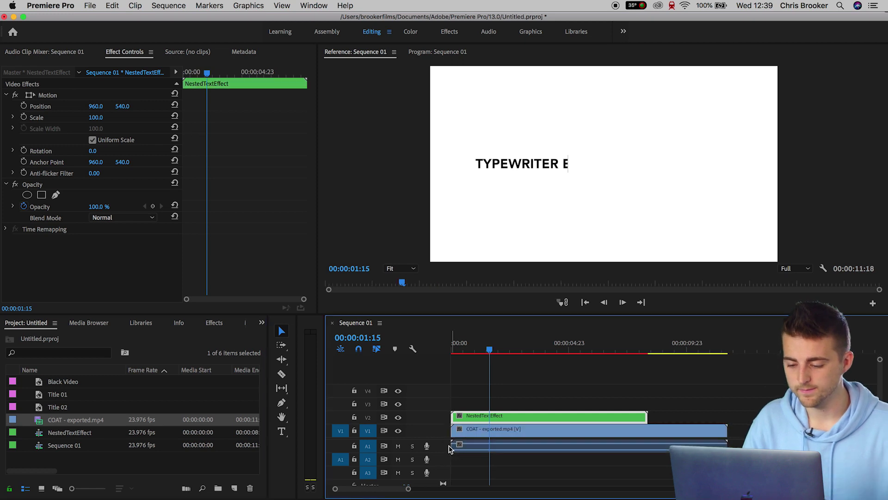
Step: Set the nested title clip's Opacity blend mode to Multiply over the COAT video
click(490, 428)
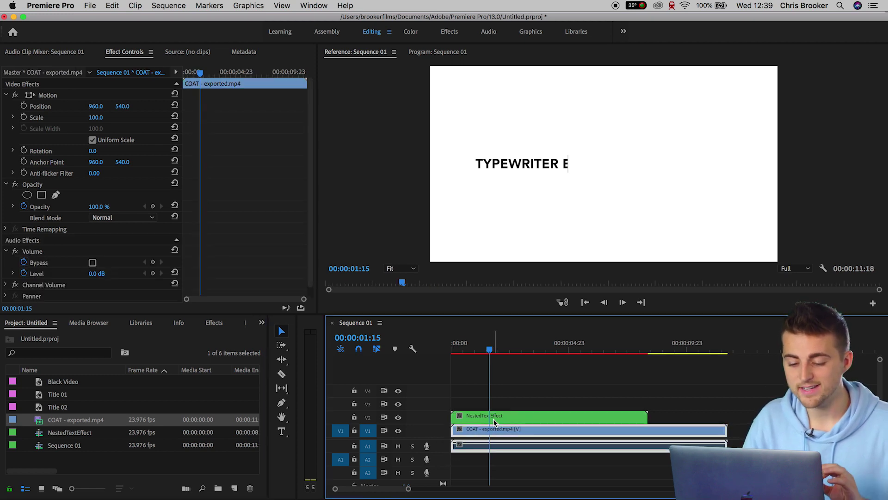
click(398, 417)
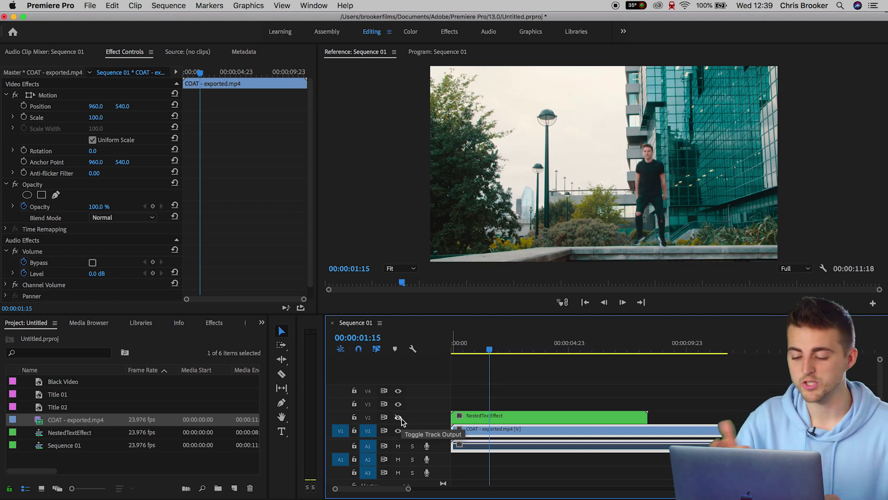
click(400, 419)
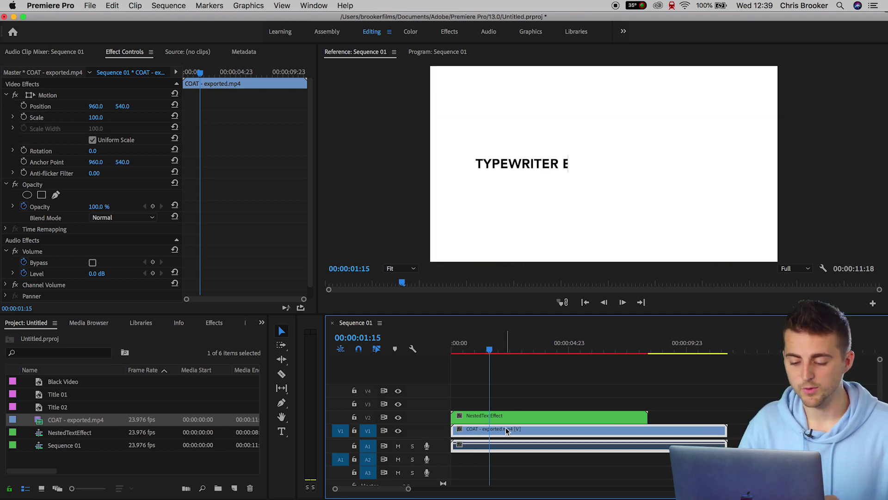
click(524, 416)
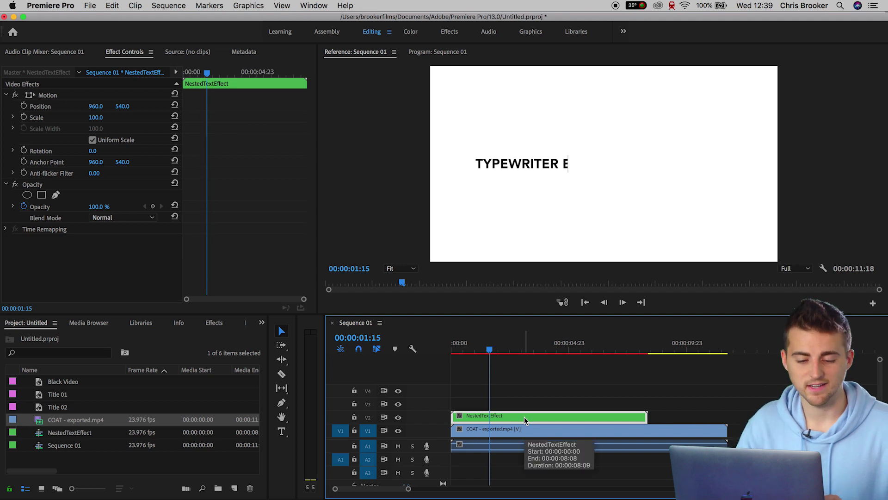
click(26, 183)
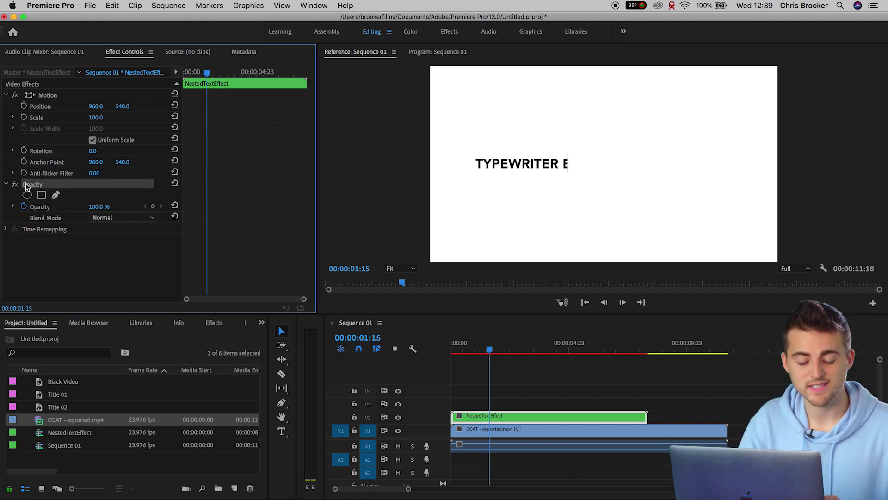
click(51, 219)
click(105, 218)
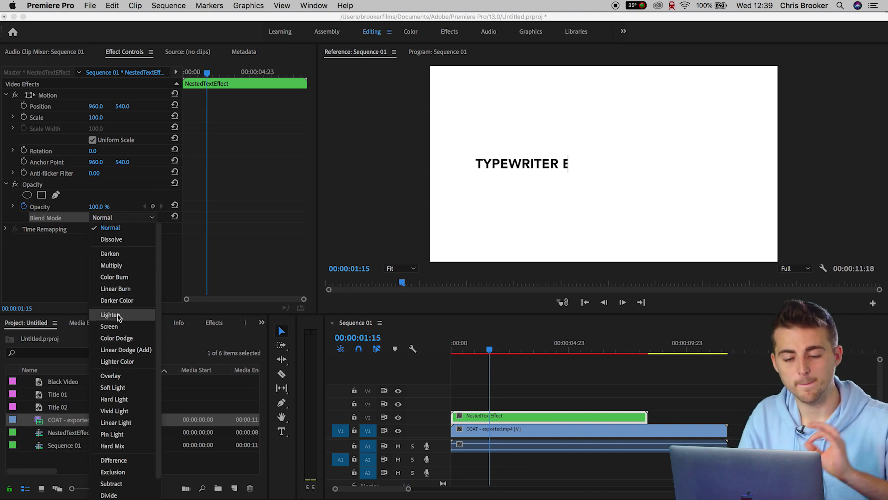
click(118, 265)
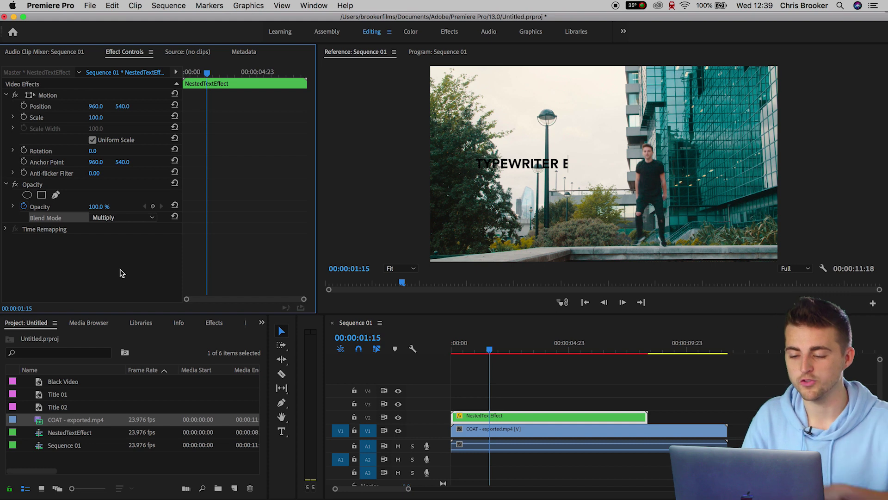
Step: Preview the Multiply result and apply the Tint effect to NestedTextEffect
key(space)
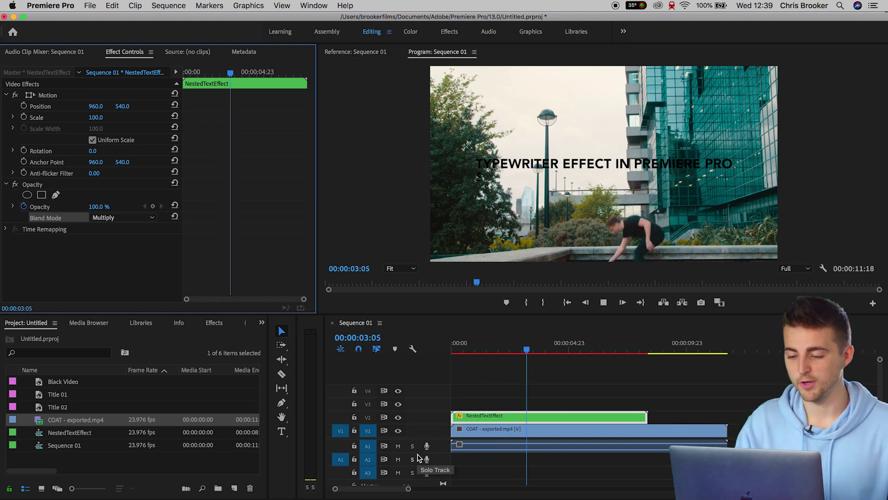
key(space)
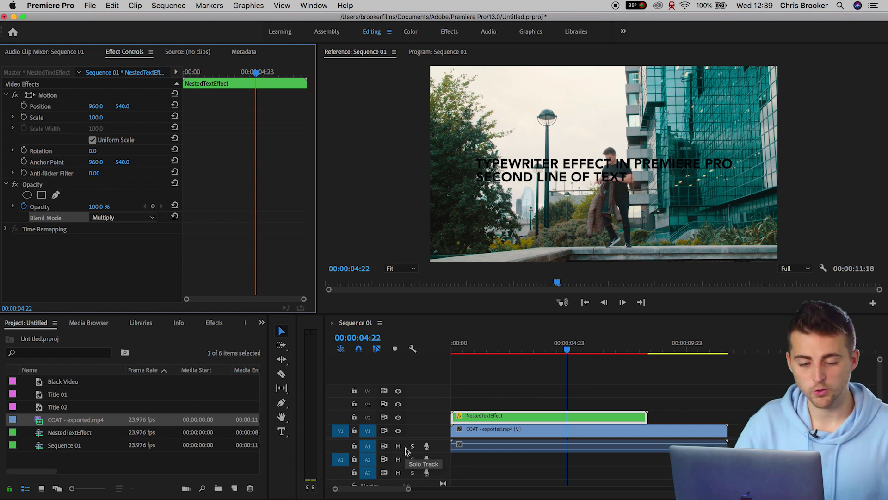
click(214, 323)
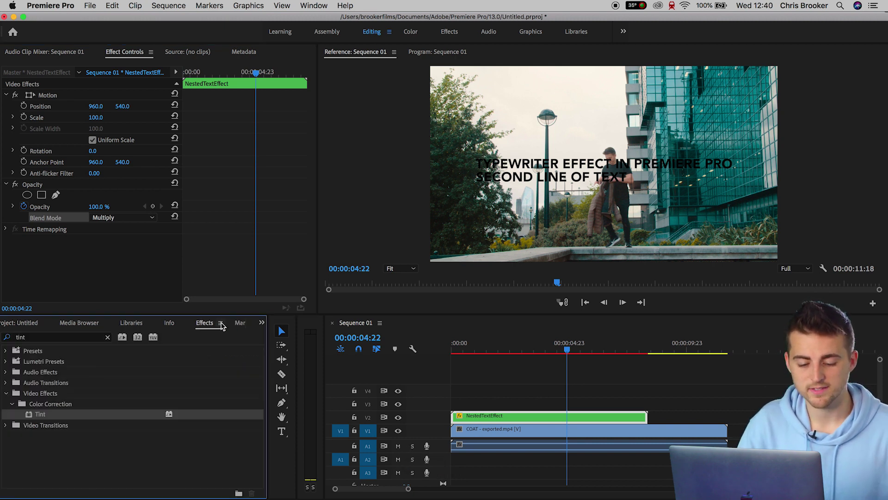
drag(565, 381, 531, 416)
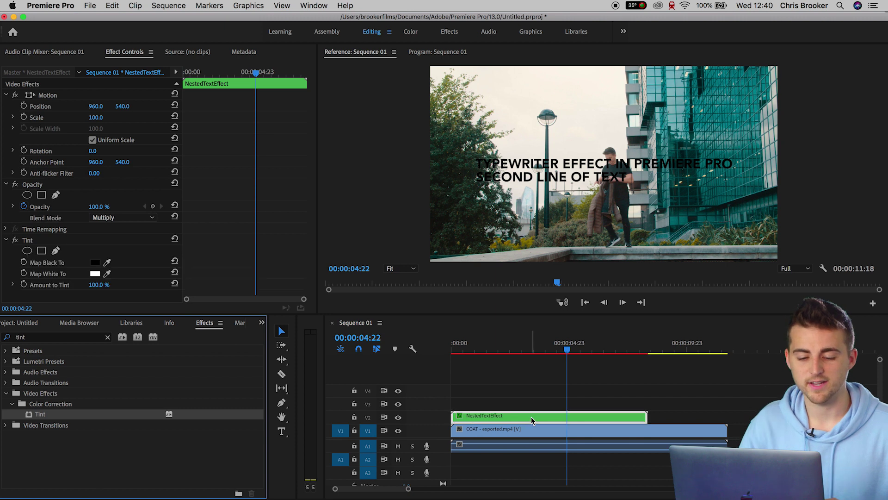
Step: Invert the Tint with Map Black To white and Map White To black, and use Screen blending
click(95, 262)
click(377, 185)
click(325, 124)
click(541, 118)
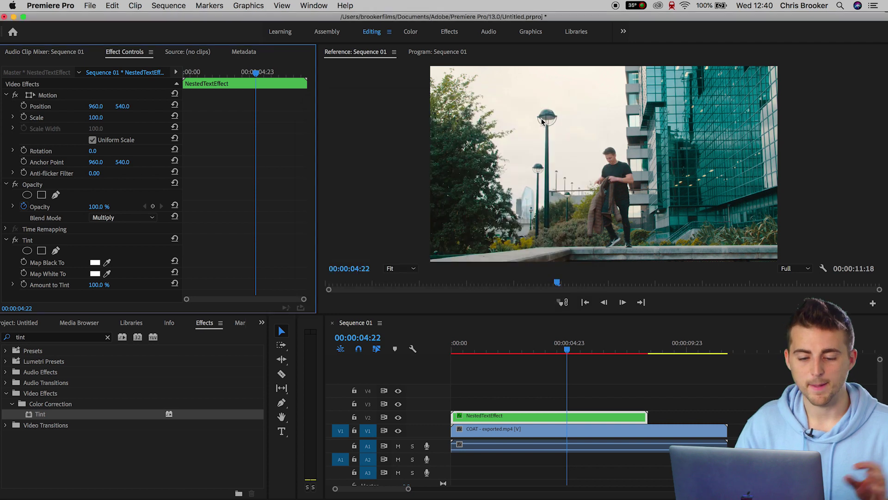
click(95, 274)
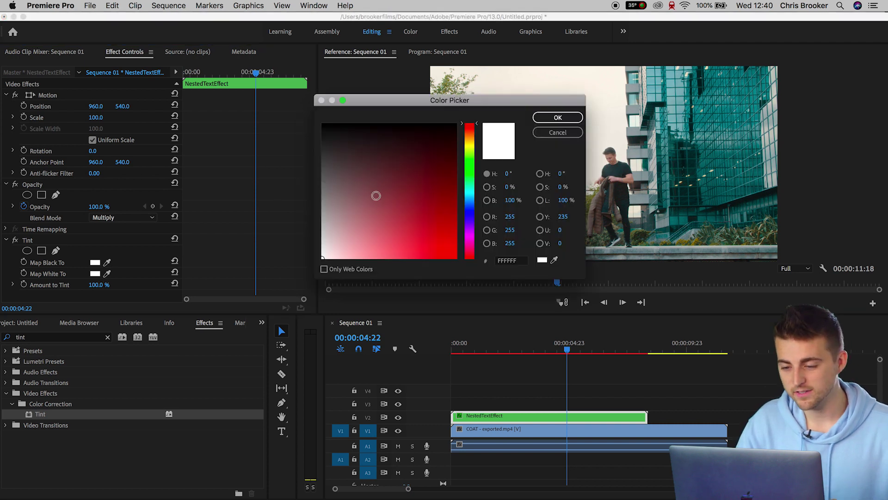
click(338, 255)
click(558, 118)
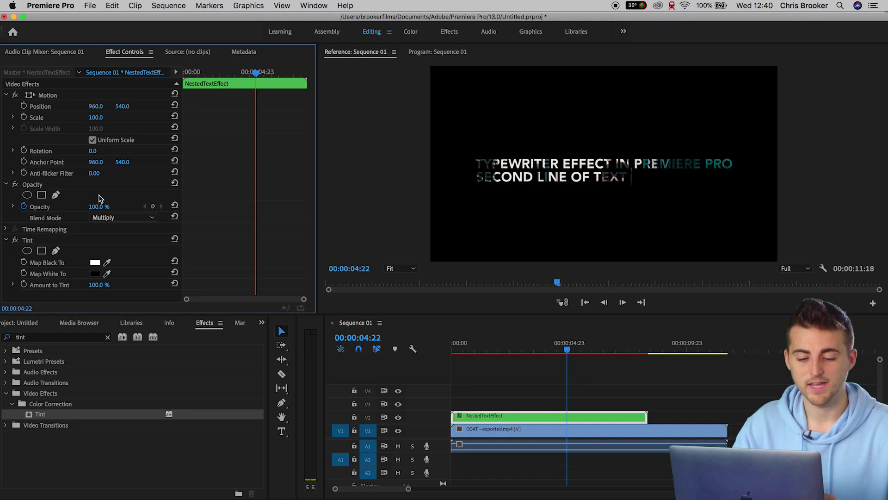
click(114, 218)
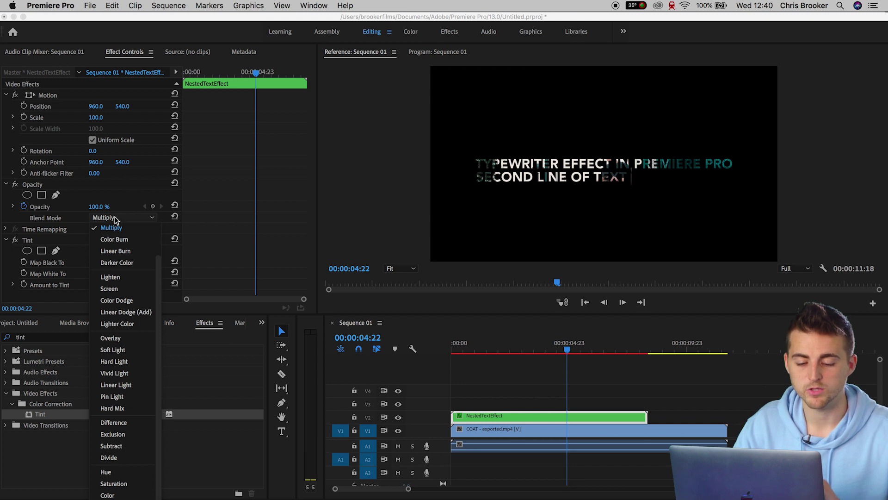
click(117, 288)
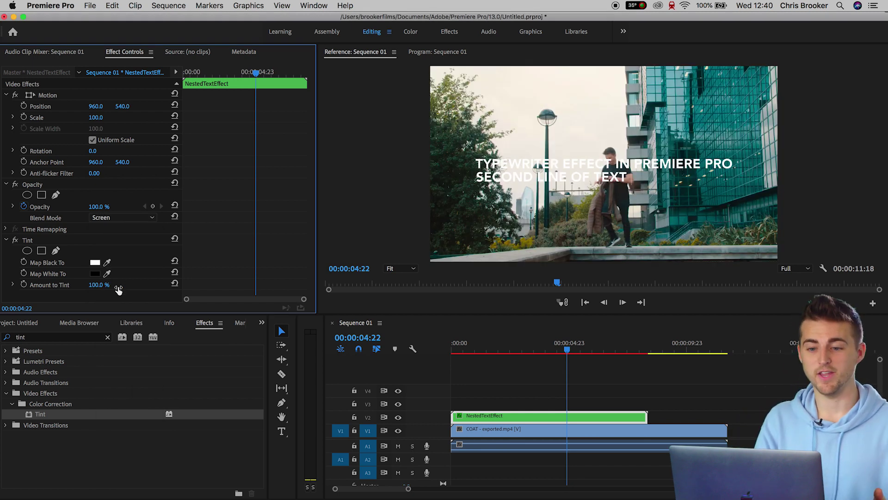
Step: Scale the title down to 76 and replay the sequence from the start to check it
drag(99, 118, 127, 106)
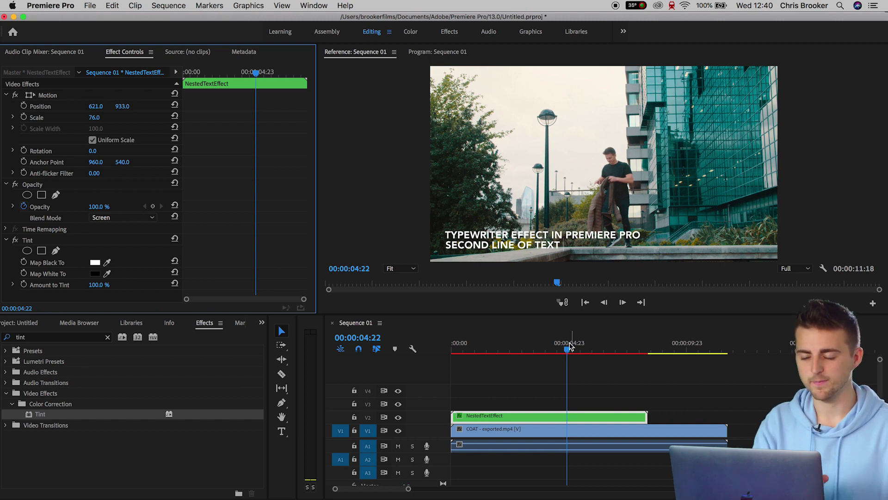
click(578, 366)
key(Home)
key(space)
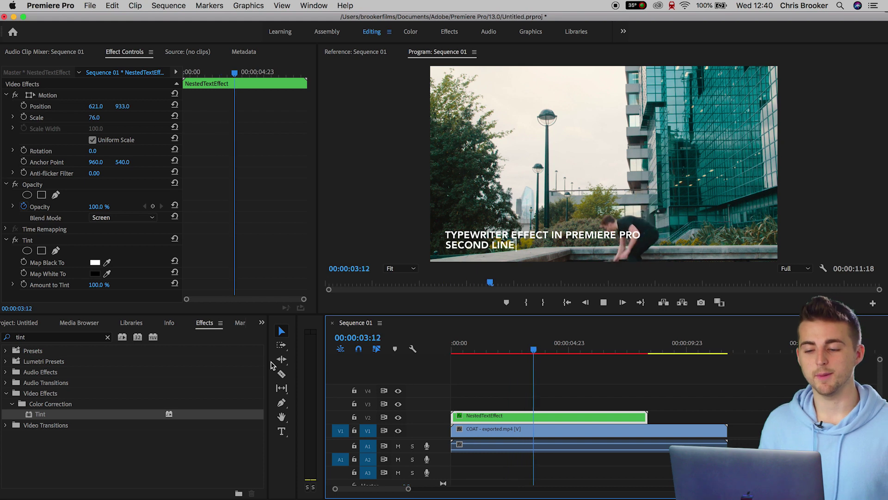
key(space)
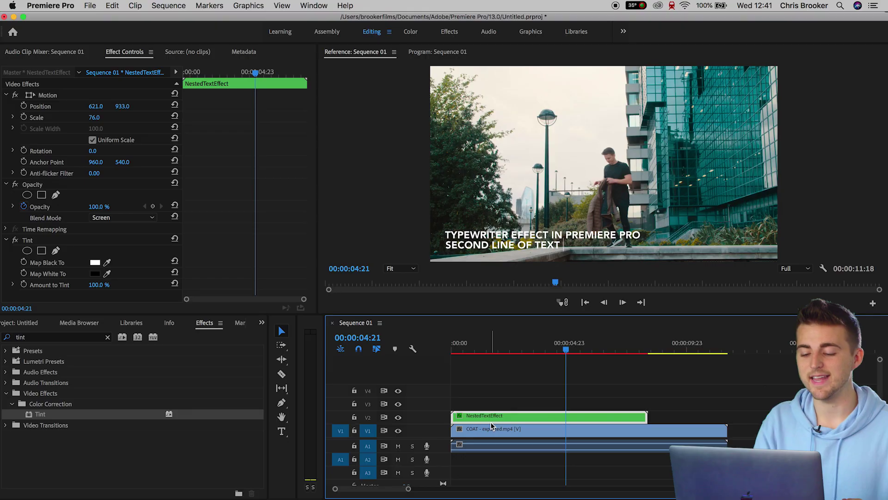
Step: Open the nested title sequence, scrub the preview, and select the Title 02 clip
double_click(476, 420)
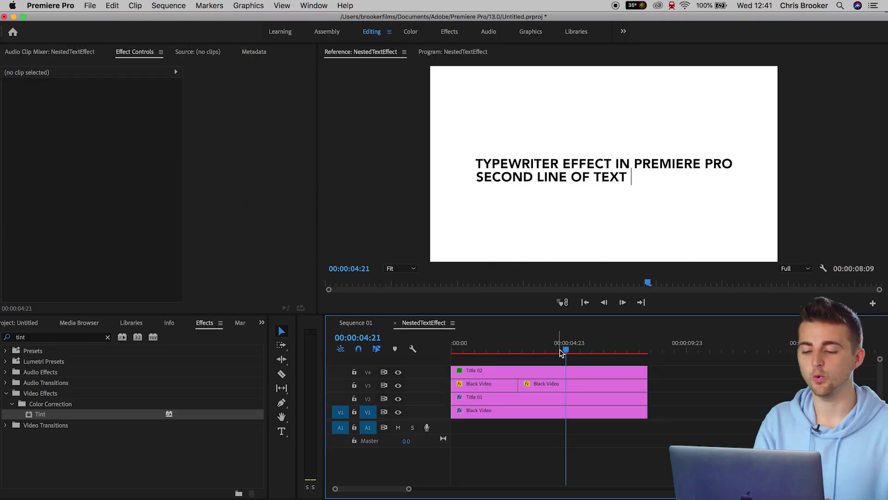
drag(565, 350, 456, 350)
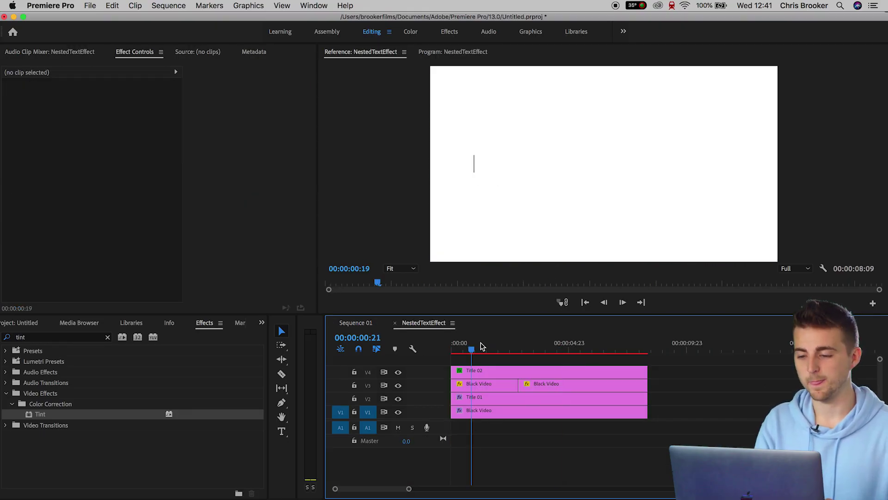
drag(481, 346, 546, 348)
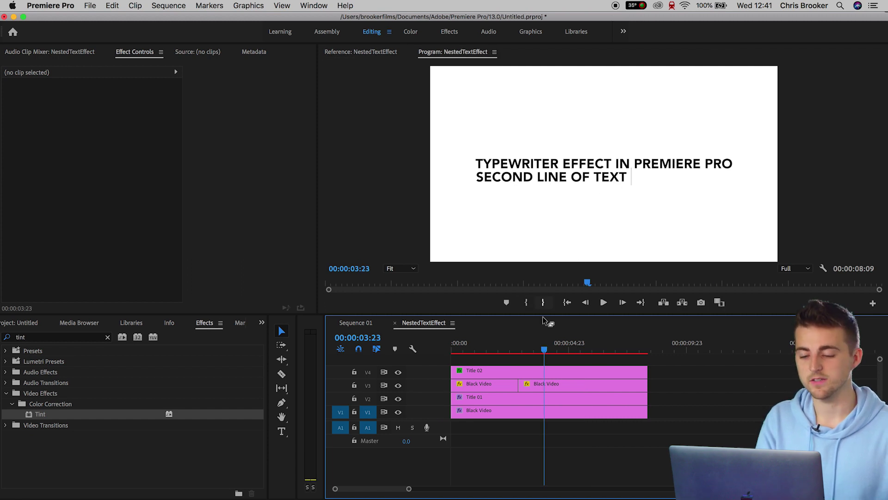
click(546, 374)
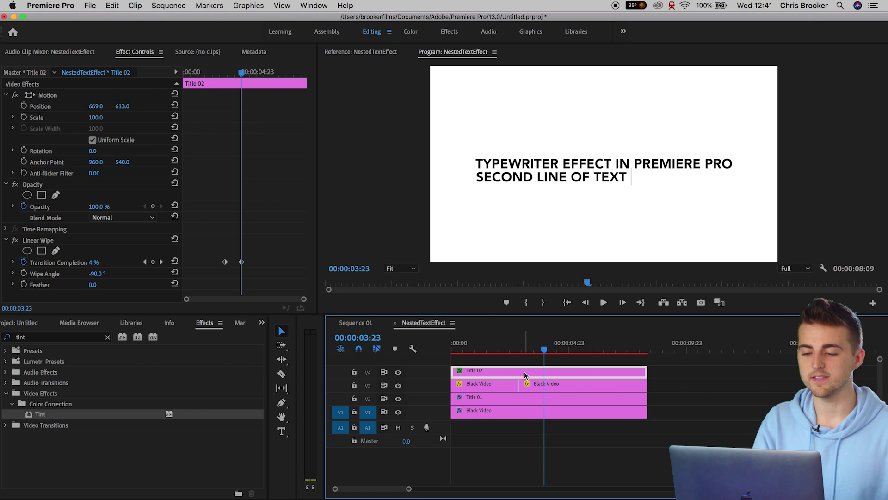
Step: Replace Title 02's SECOND LINE OF TEXT with the new text, centred, and close the editor
double_click(525, 374)
double_click(550, 262)
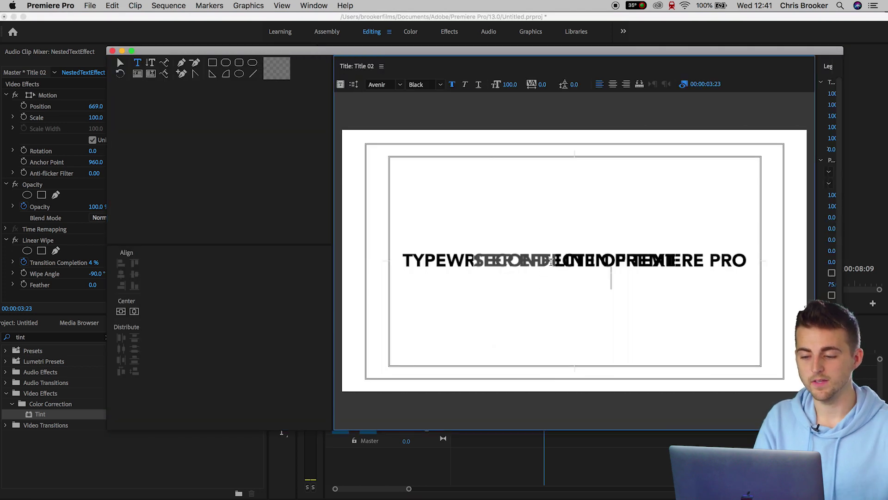
triple_click(551, 263)
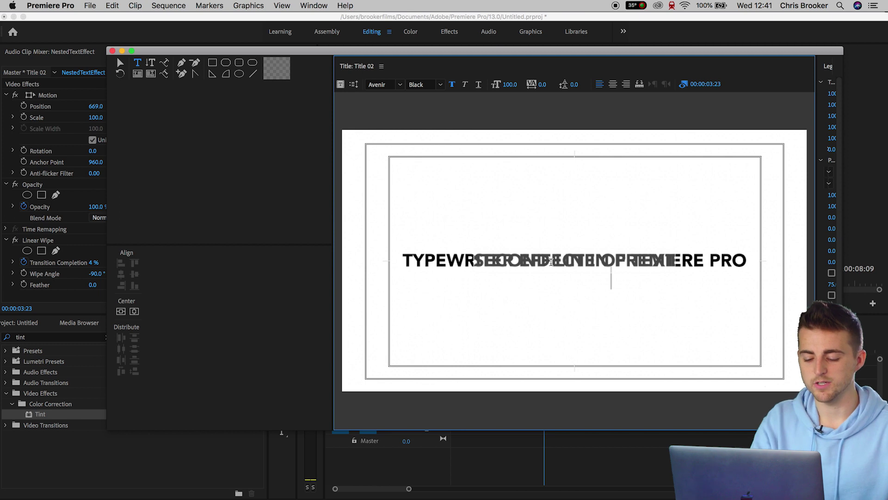
text(CHARACTER BY CHARACTER)
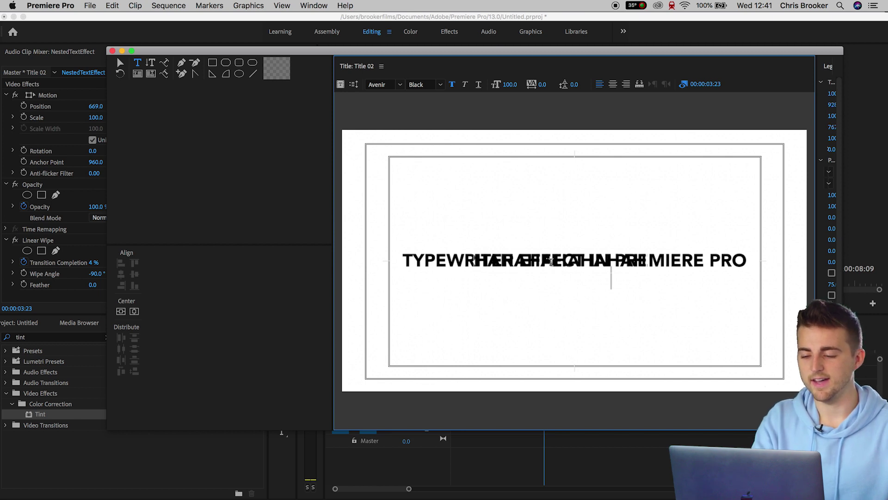
click(137, 313)
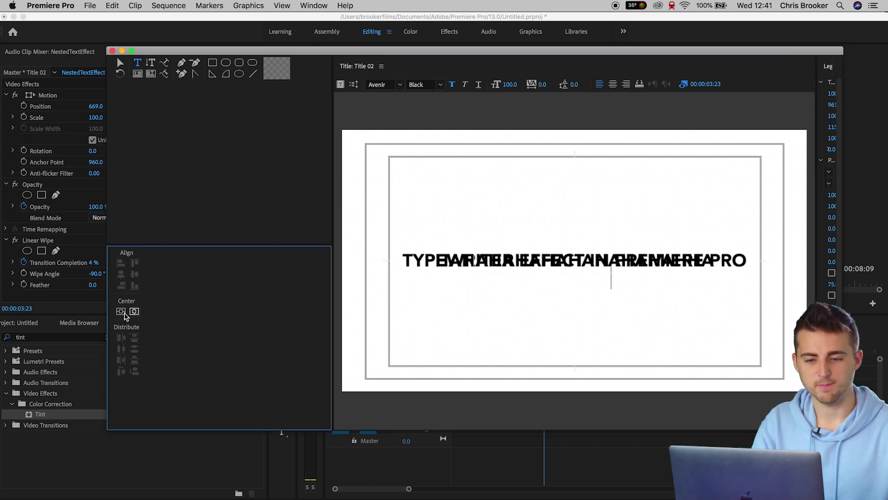
click(112, 51)
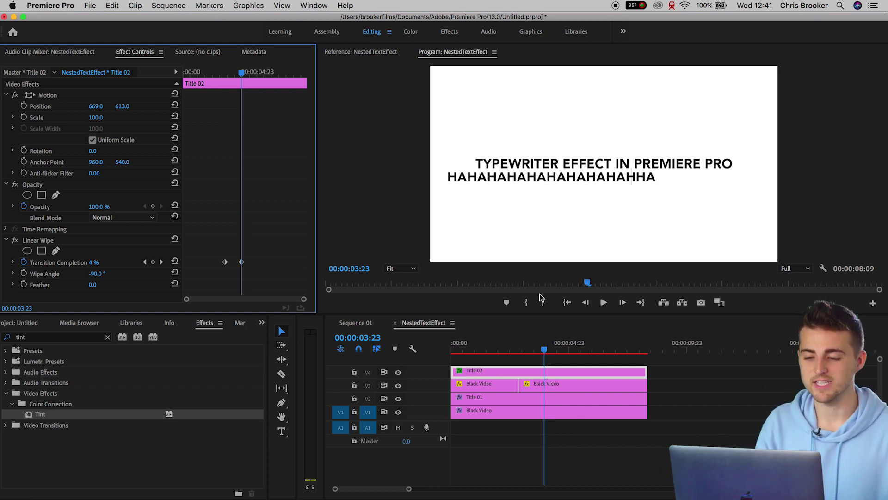
Step: Shift Title 02 to Position X 825 and play back the typing animation
drag(95, 112, 131, 113)
drag(543, 342, 530, 345)
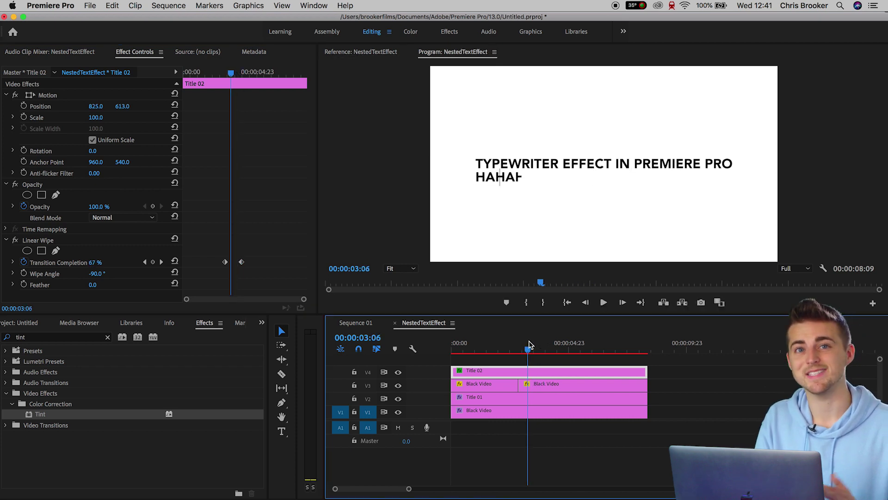
drag(521, 353, 520, 354)
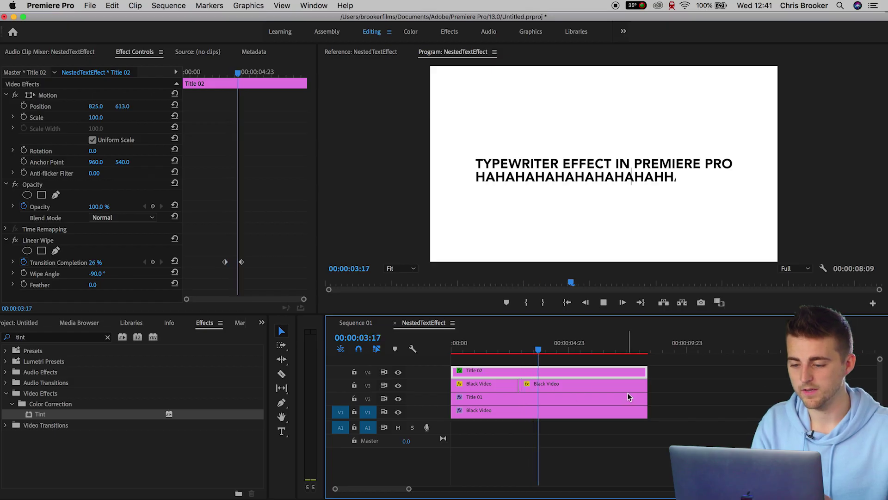
key(space)
Step: Select the cursor and Title 02 clips while scrubbing to the second line's end
click(569, 385)
click(552, 376)
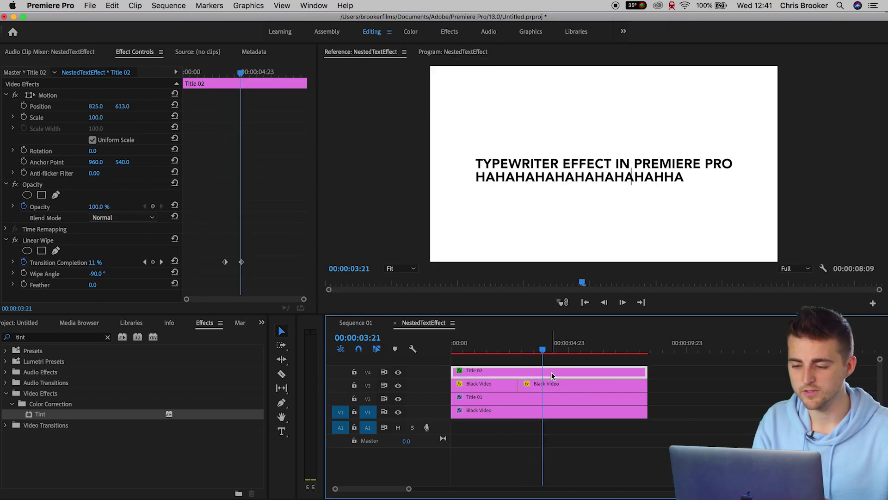
drag(544, 350, 544, 348)
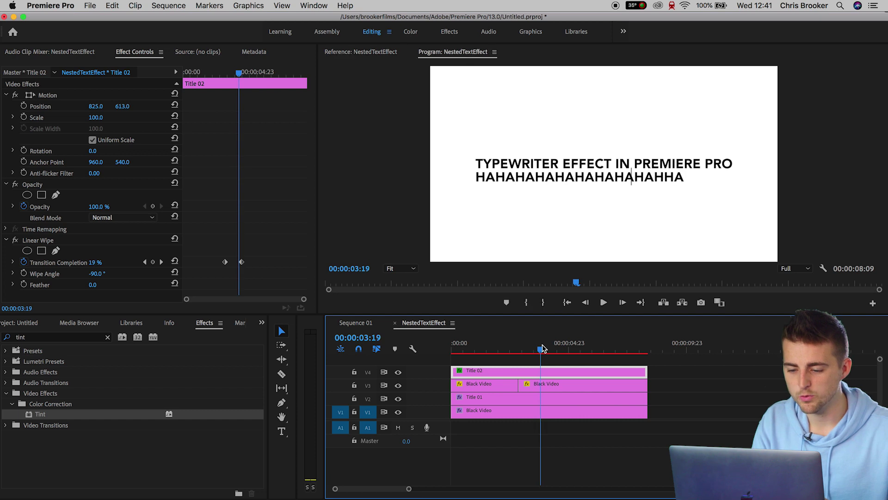
click(542, 388)
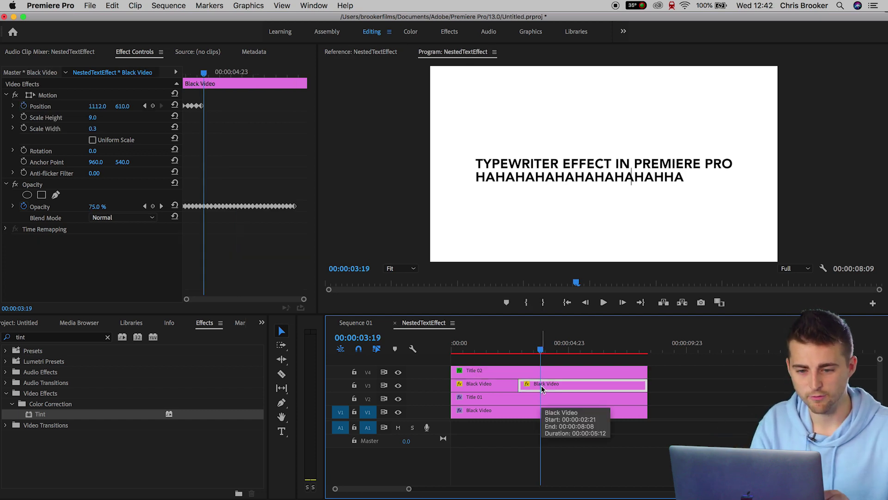
Step: Zoom into the cursor clip's keyframes and delete its later Position keyframes
click(240, 116)
key(=)
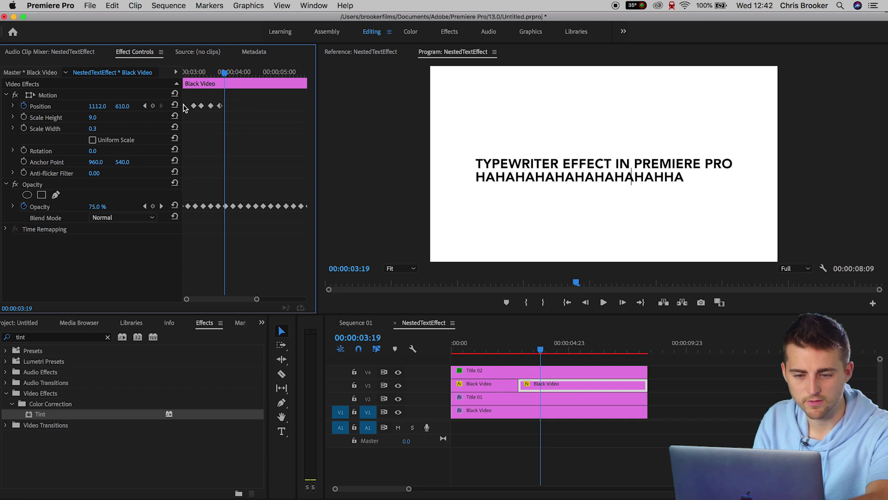
drag(203, 102, 250, 115)
key(Delete)
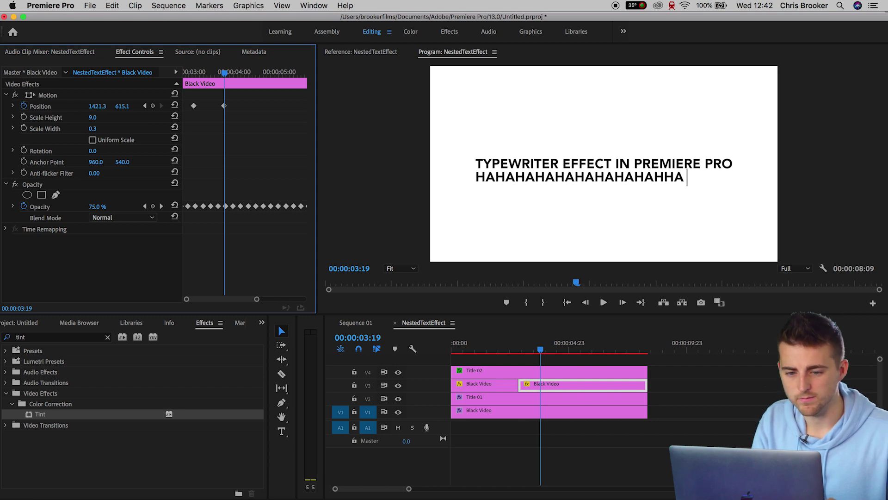
Step: Step through the HA line's frames to align the cursor, then play the cursor animation
drag(225, 73, 195, 76)
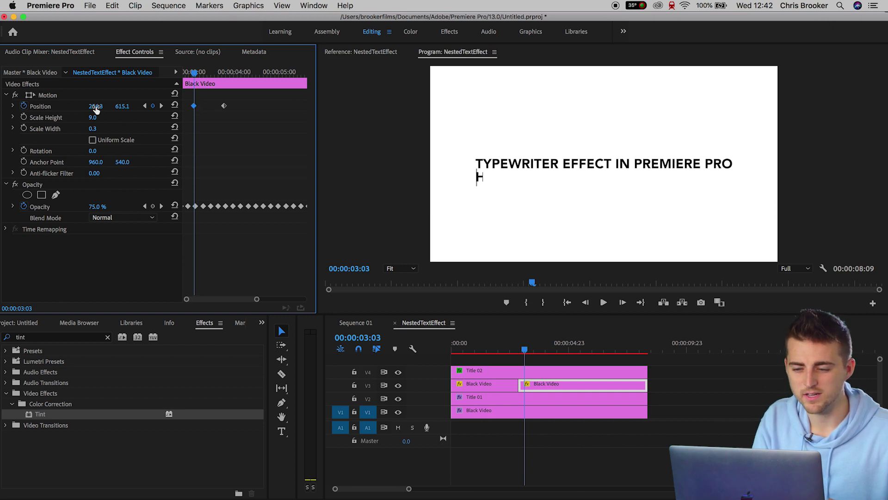
key(space)
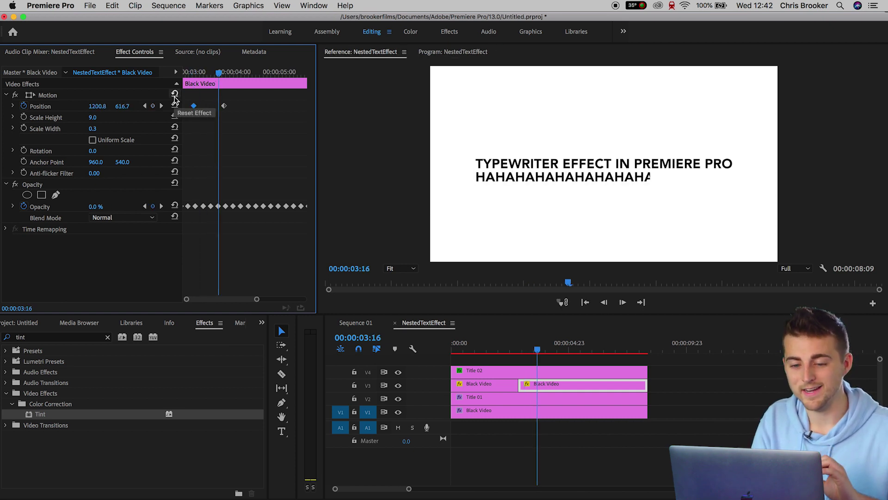
key(Left)
key(Left)
key(Left)
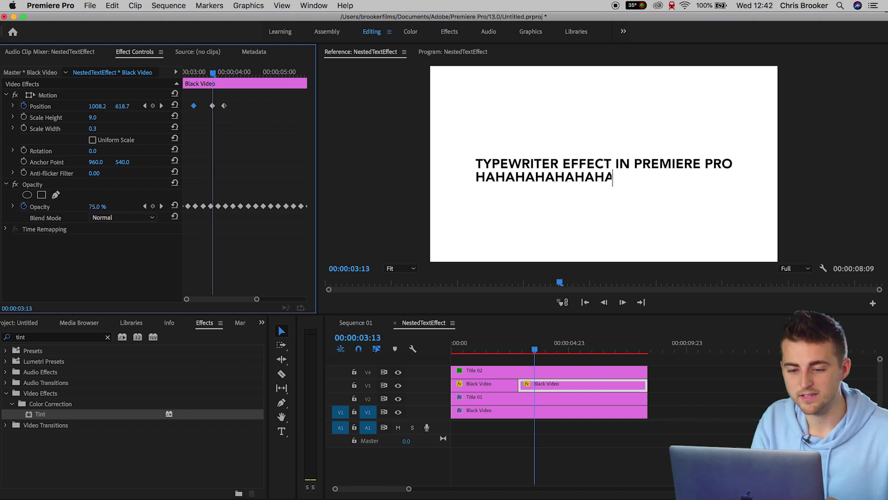
drag(213, 78, 208, 75)
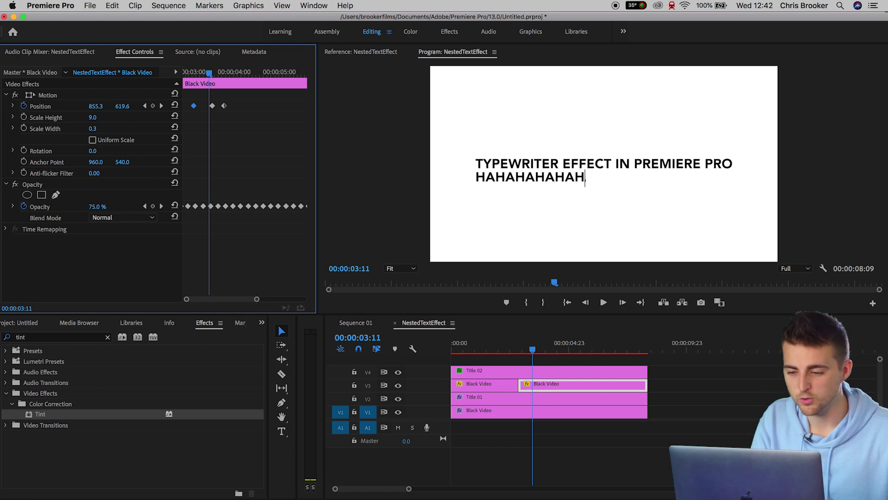
drag(209, 74, 203, 73)
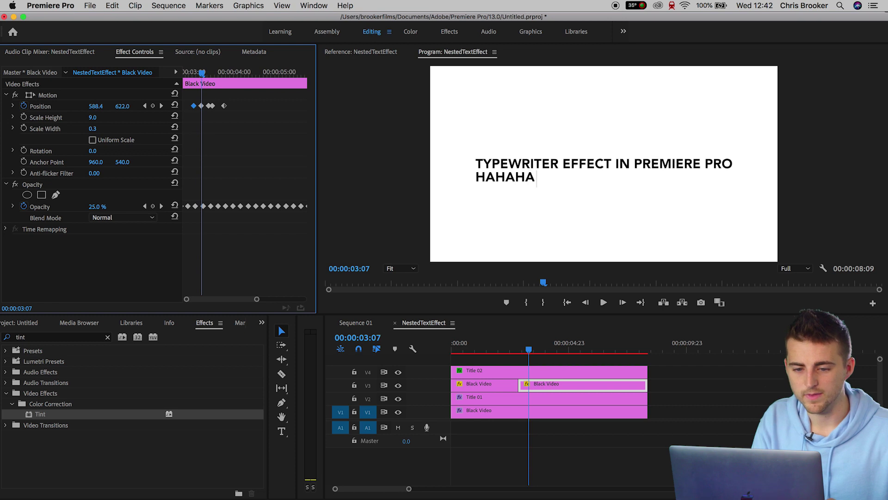
drag(202, 73, 173, 77)
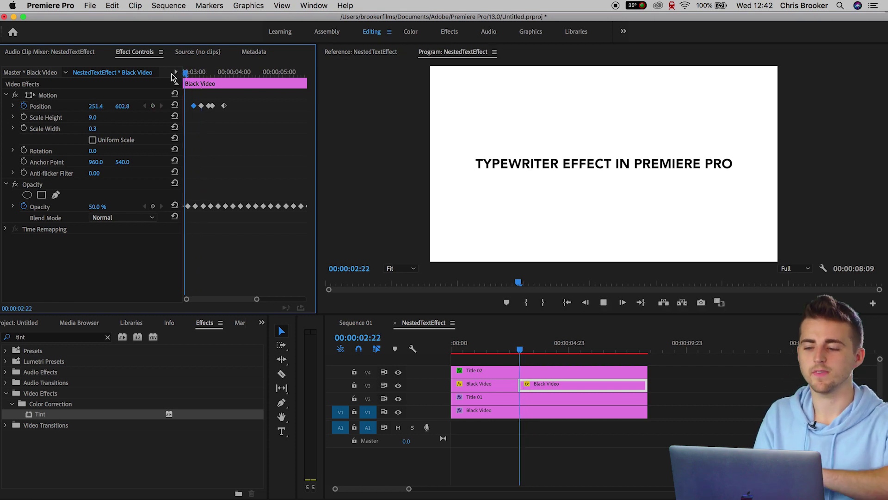
key(space)
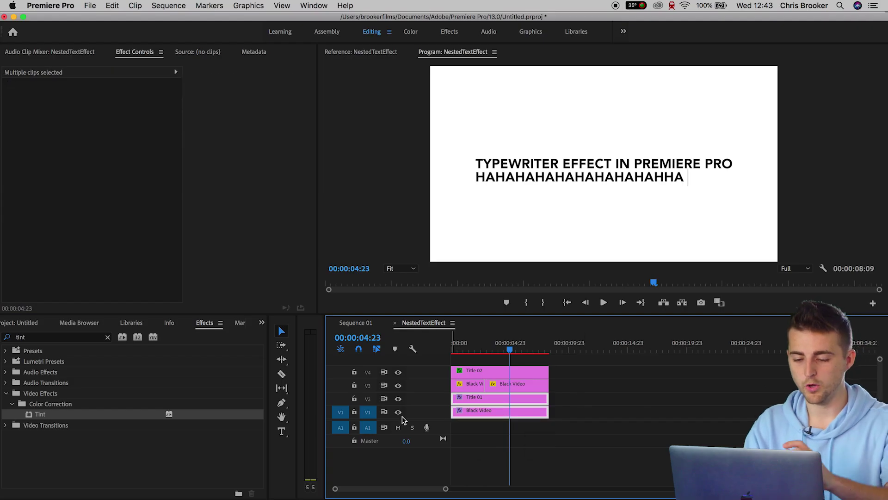
Step: Copy the cursor, Title 01 and black background clips and paste them into the later gap
drag(475, 390, 475, 390)
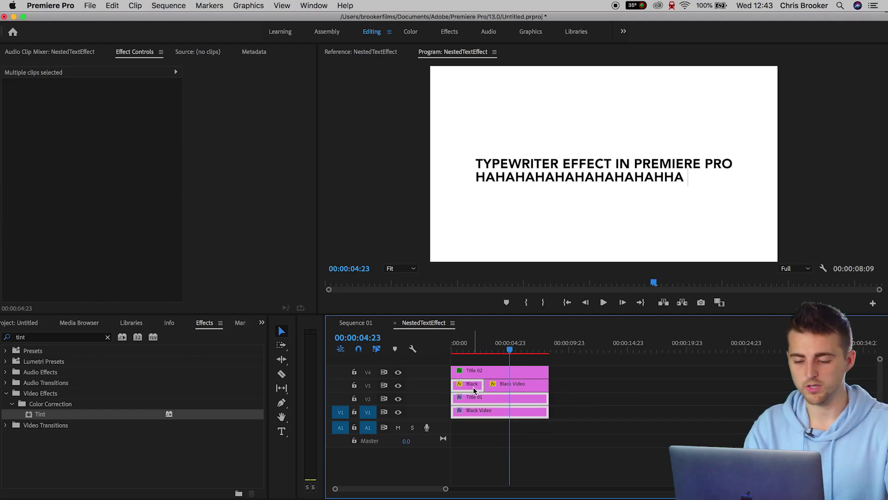
click(581, 350)
key(super+v)
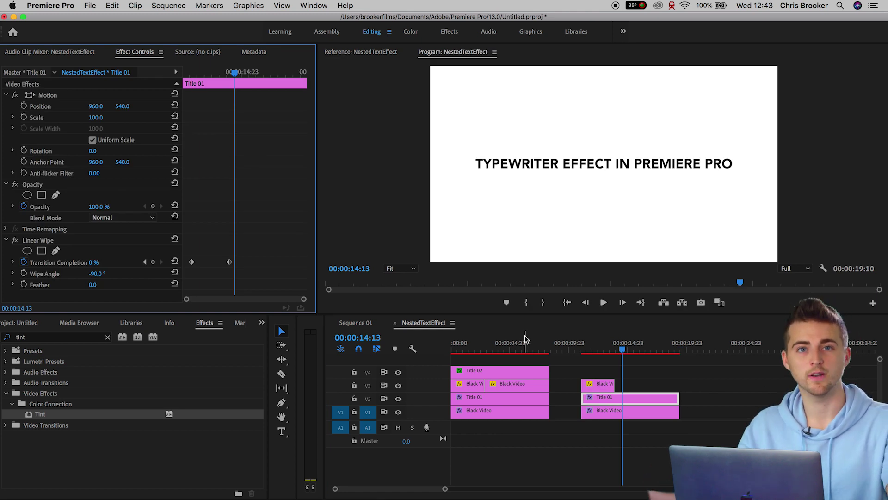
Step: Change Title 01's text to SFVIHEWBFVIJWEBVIJWEB9BWE and scrub to preview both lines
double_click(637, 399)
click(544, 261)
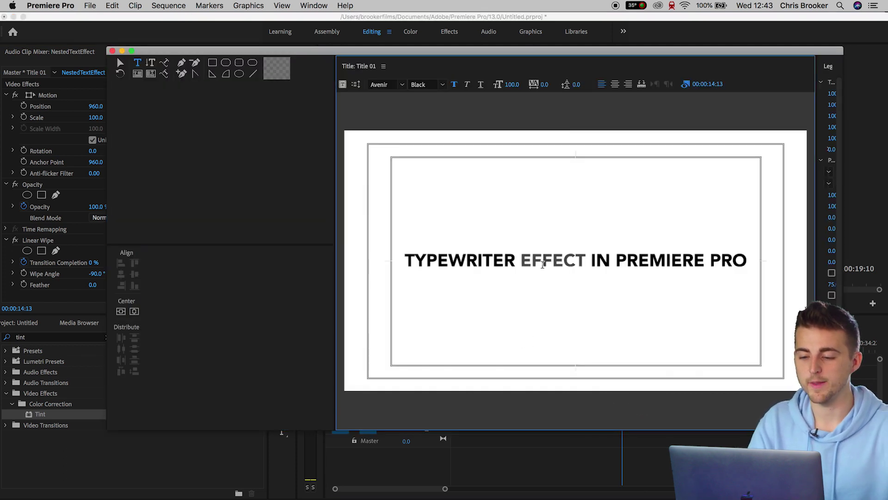
text(SFVIHEWBFVIJWEBVIJWEB9BWE)
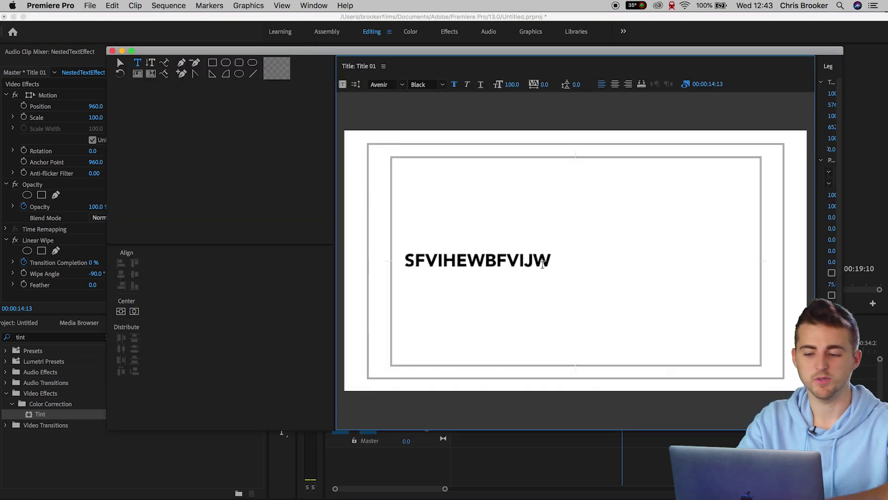
click(112, 51)
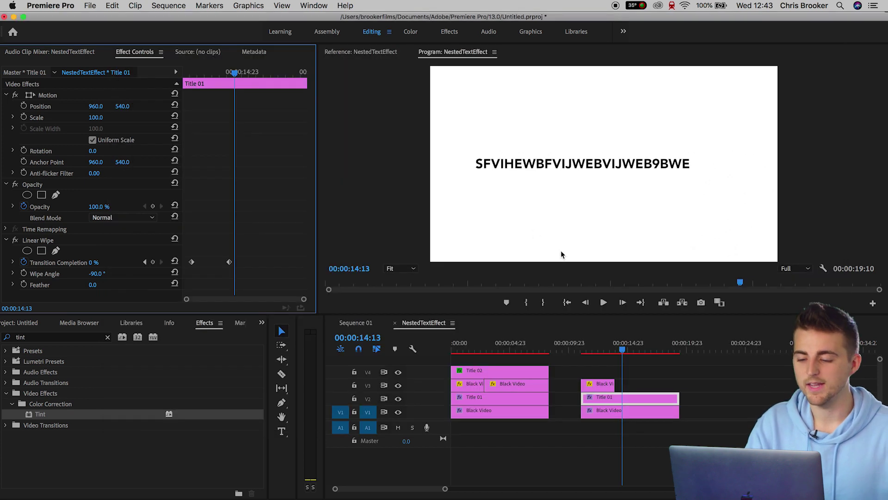
drag(620, 351, 502, 350)
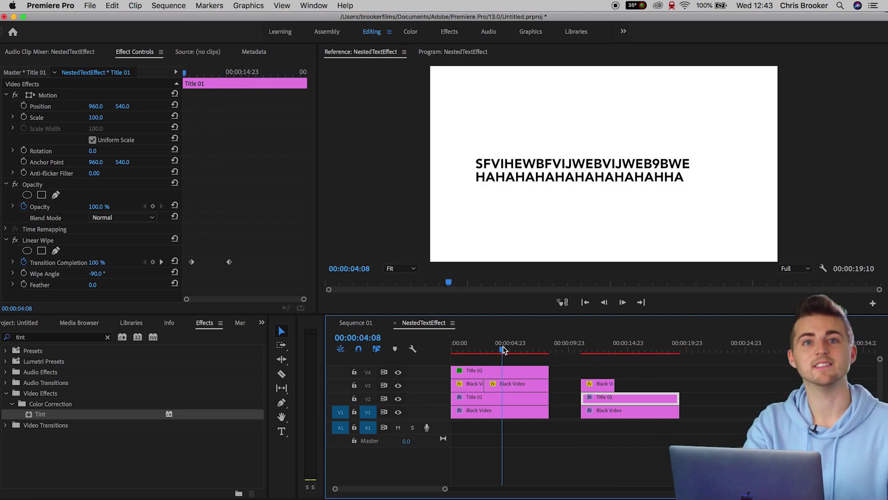